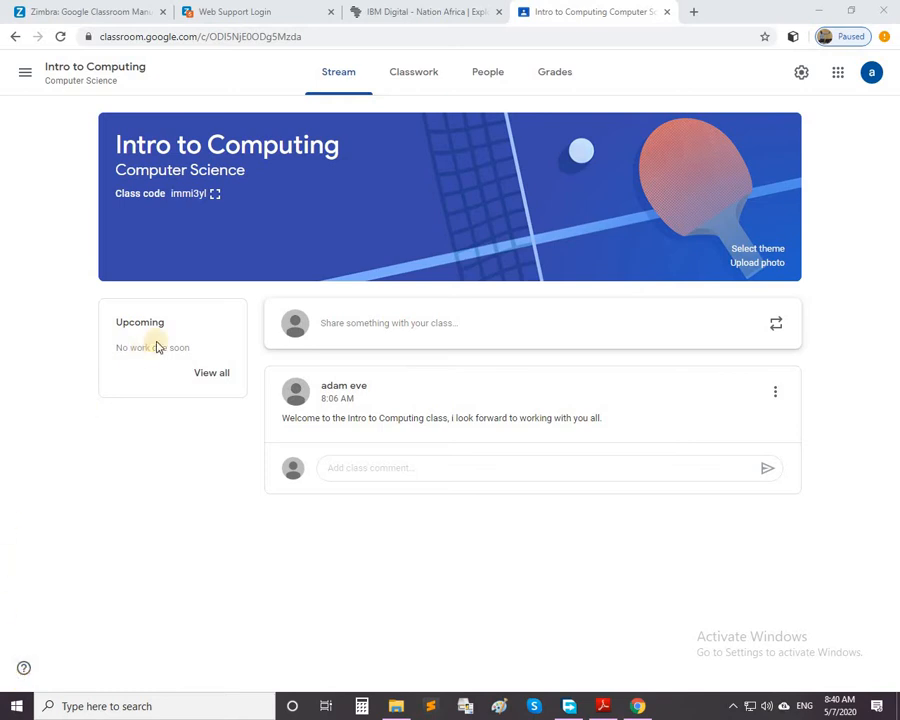
# Step: Start a new material in the Intro to Computing classwork and title it "Scheme of work"
pyautogui.click(408, 72)
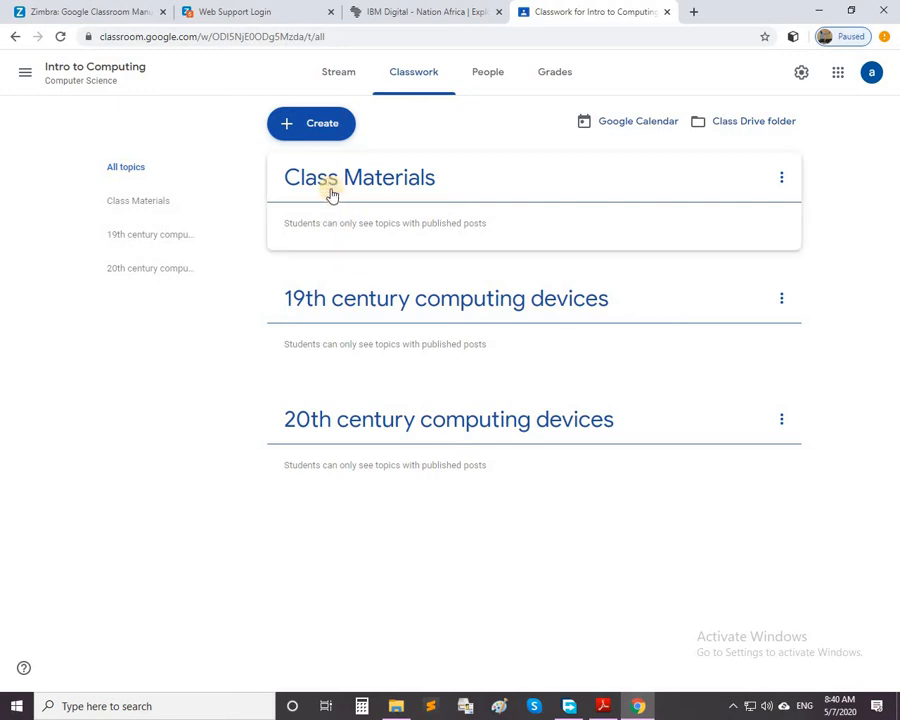
pyautogui.click(323, 126)
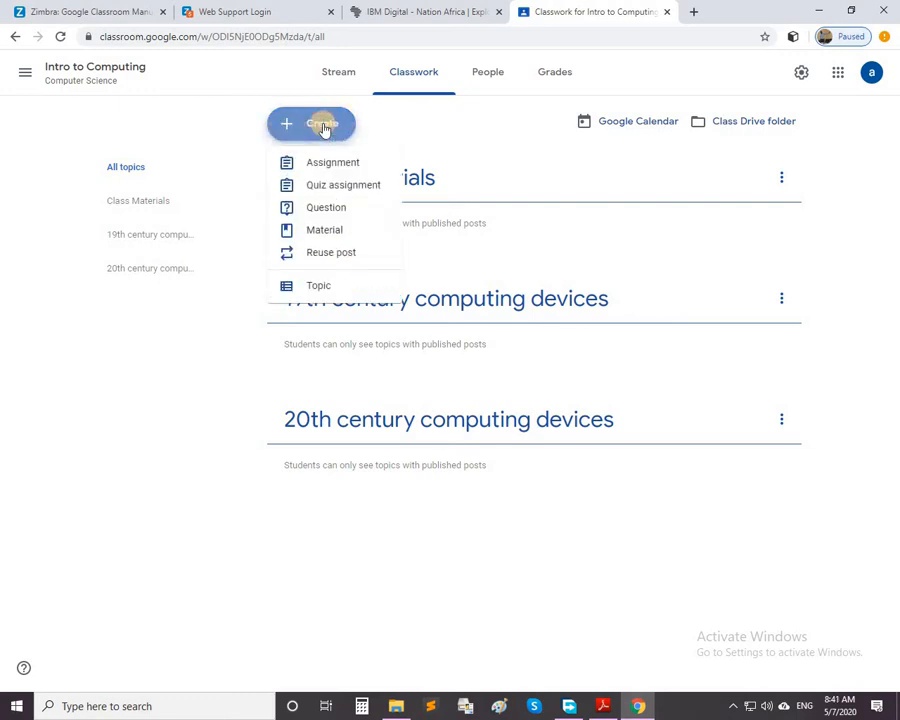
pyautogui.click(323, 233)
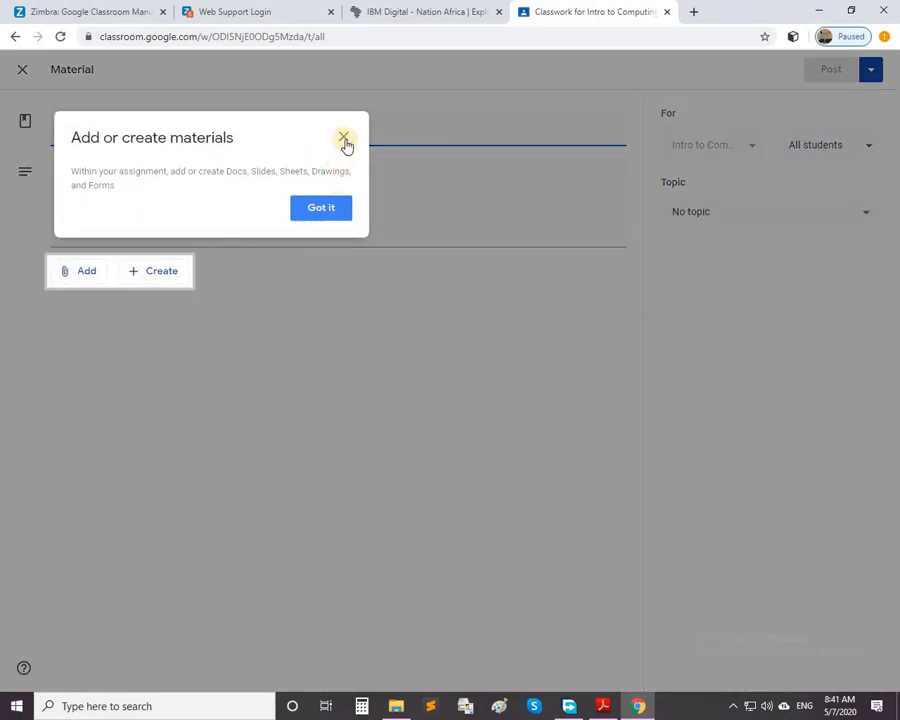
pyautogui.click(344, 138)
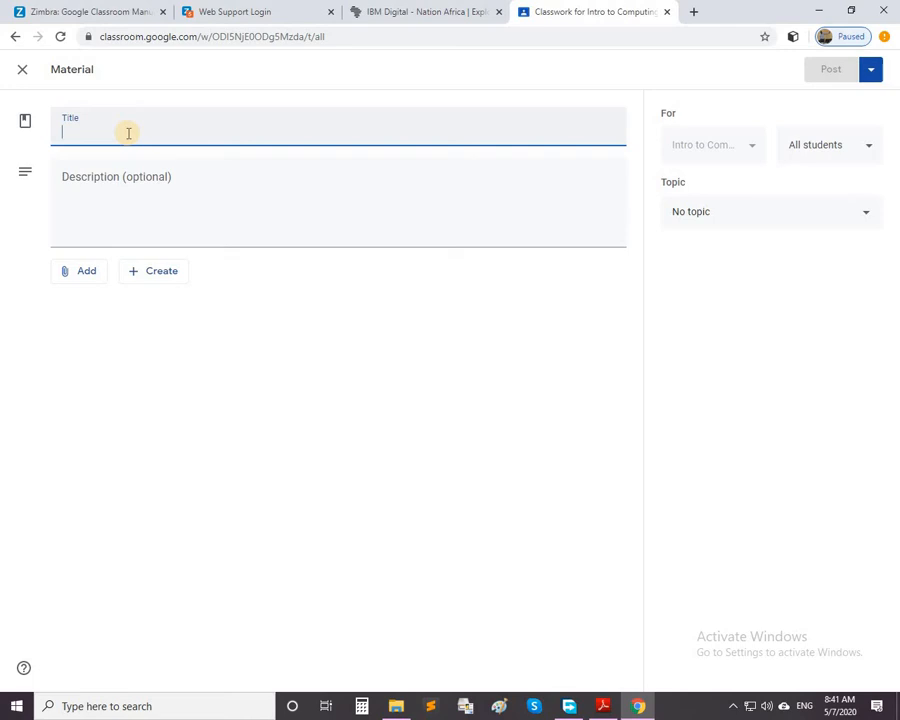
pyautogui.write('S')
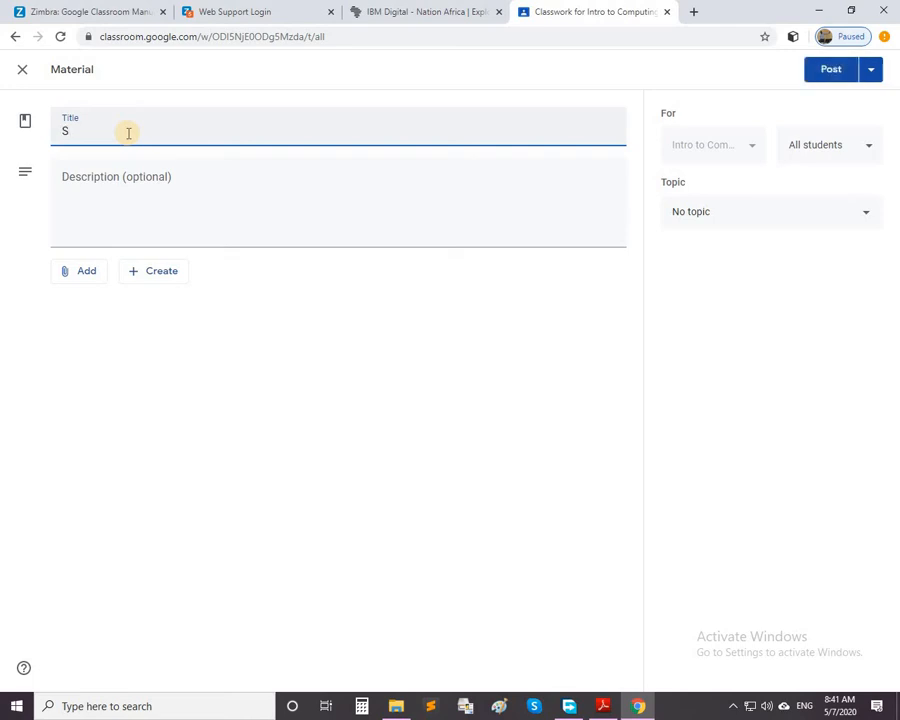
pyautogui.write('cheme of work')
# Step: Enter "This is a summary of the contents to be covered in this class" as the material's description
pyautogui.click(88, 176)
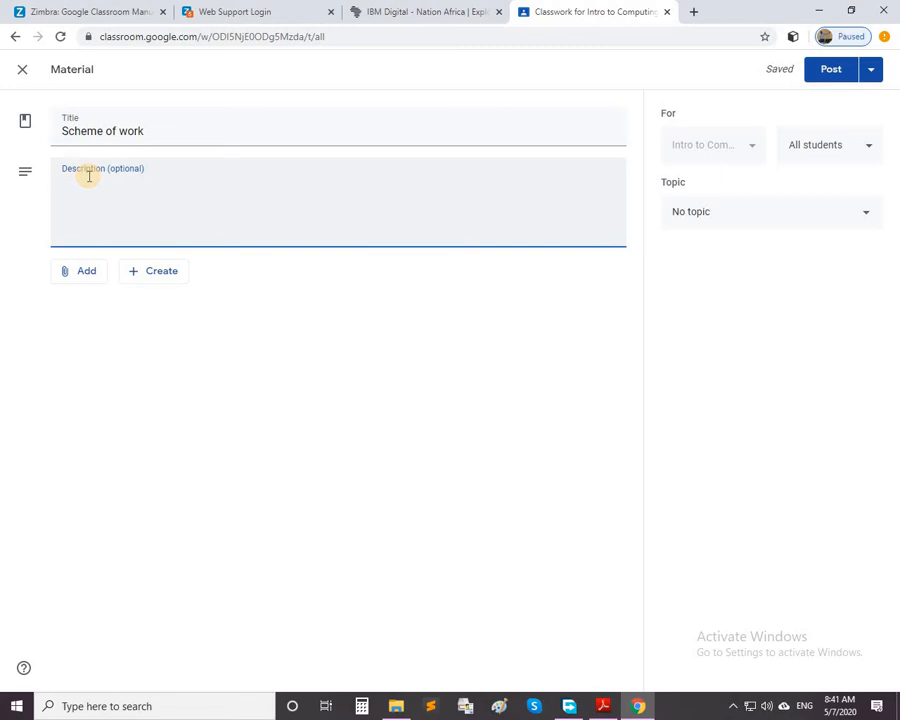
pyautogui.write('This is a brie')
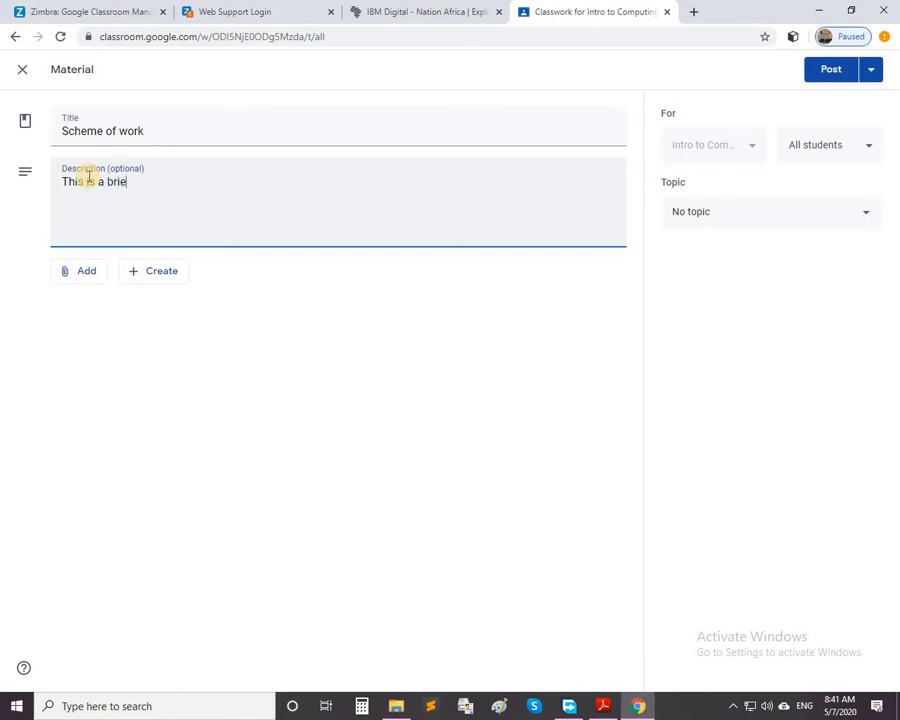
pyautogui.write('f su')
pyautogui.press('BackSpace')
pyautogui.press('BackSpace')
pyautogui.press('BackSpace')
pyautogui.press('BackSpace')
pyautogui.press('BackSpace')
pyautogui.press('BackSpace')
pyautogui.press('BackSpace')
pyautogui.press('BackSpace')
pyautogui.press('BackSpace')
pyautogui.write('summary')
pyautogui.write(' of ')
pyautogui.write('wh')
pyautogui.press('BackSpace')
pyautogui.press('BackSpace')
pyautogui.write('the conte')
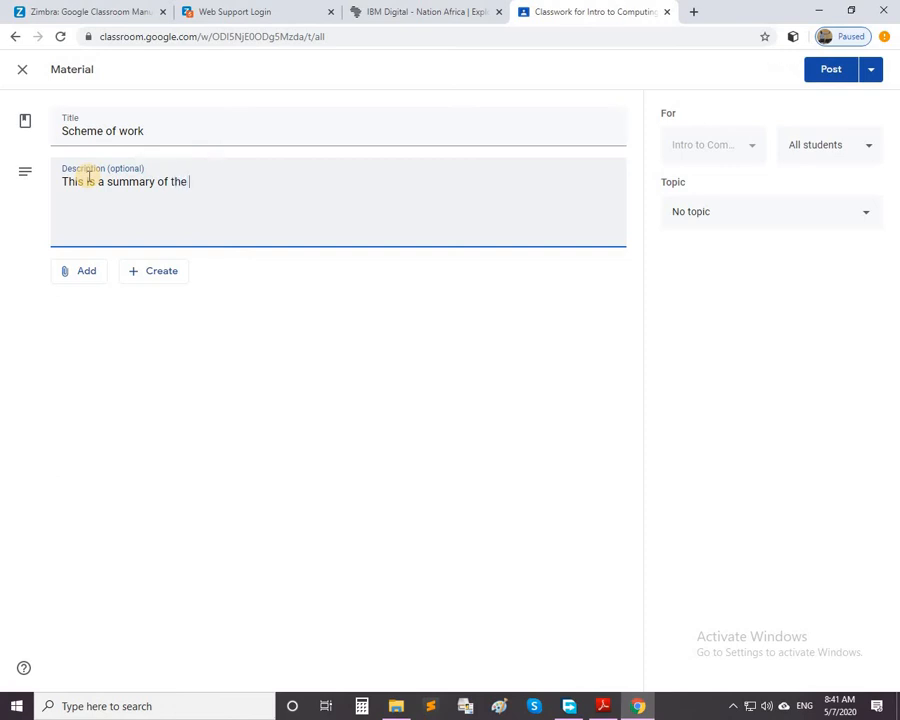
pyautogui.write('nts to be cov')
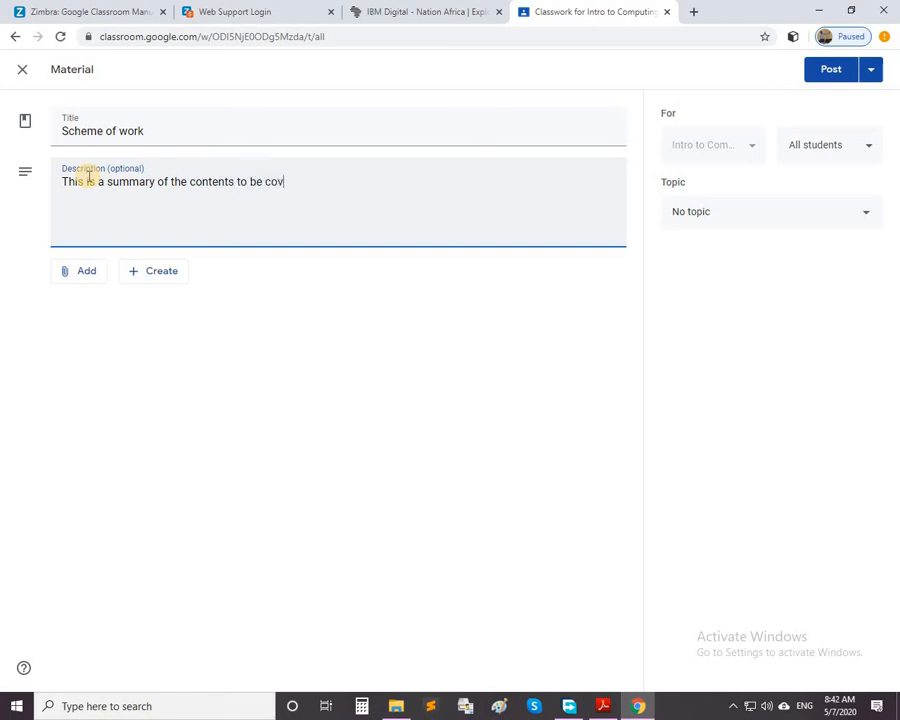
pyautogui.write('ered in this class')
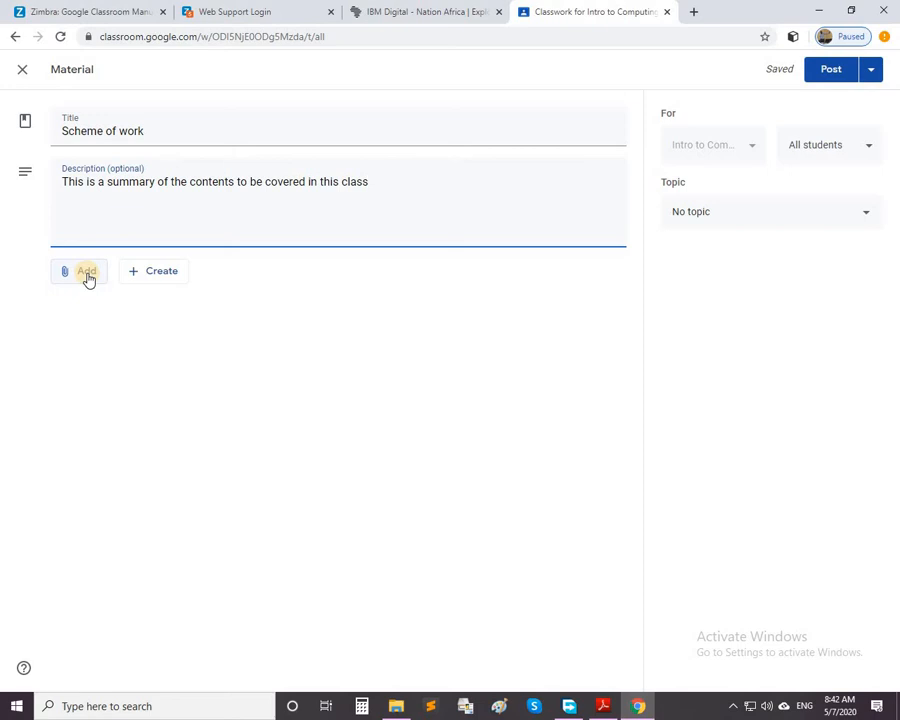
# Step: Attach JSS SCHEME OF WORK.docx from the Scheme of work folder under INSTRUCTOR Materials in Google Drive
pyautogui.click(88, 279)
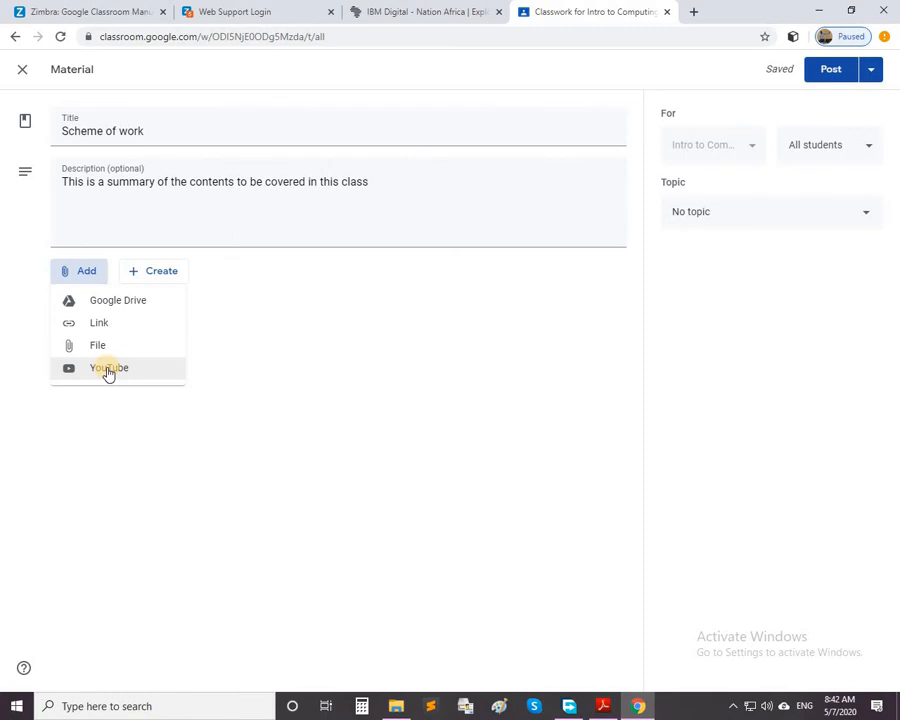
pyautogui.click(109, 305)
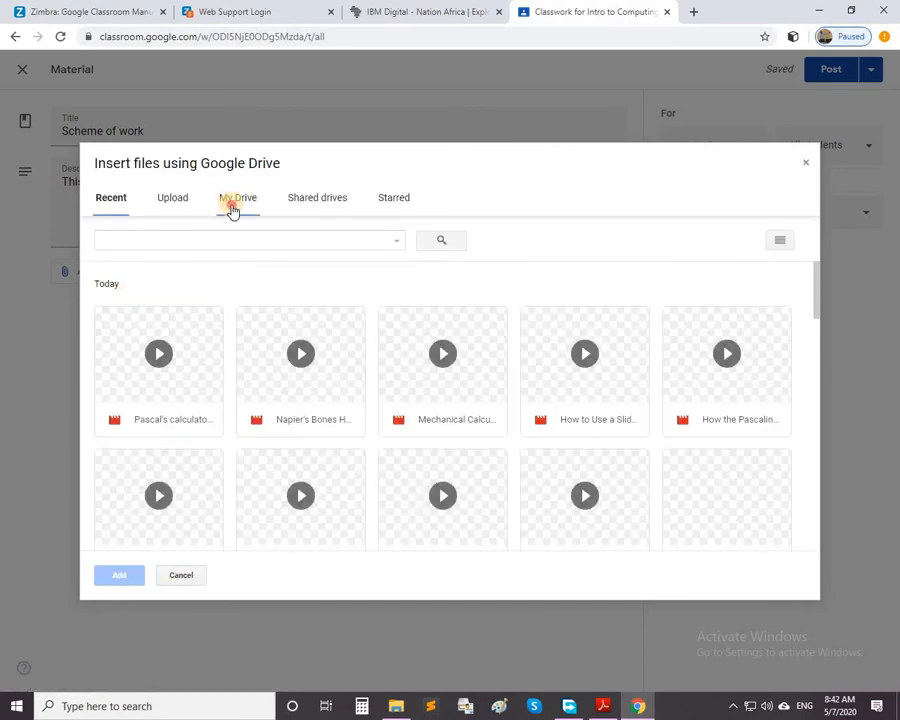
pyautogui.click(230, 200)
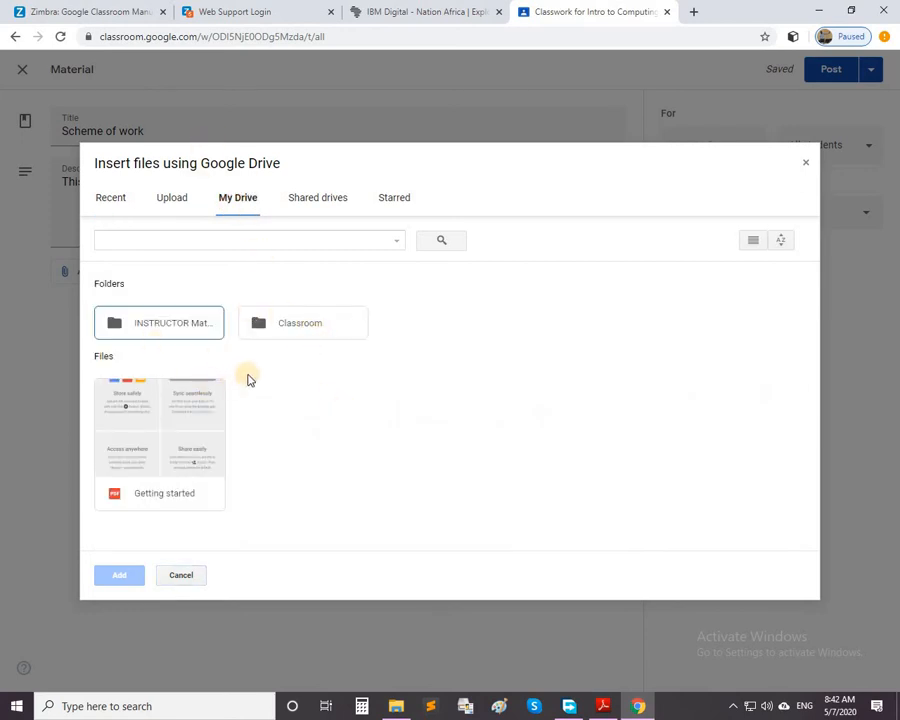
pyautogui.doubleClick(161, 325)
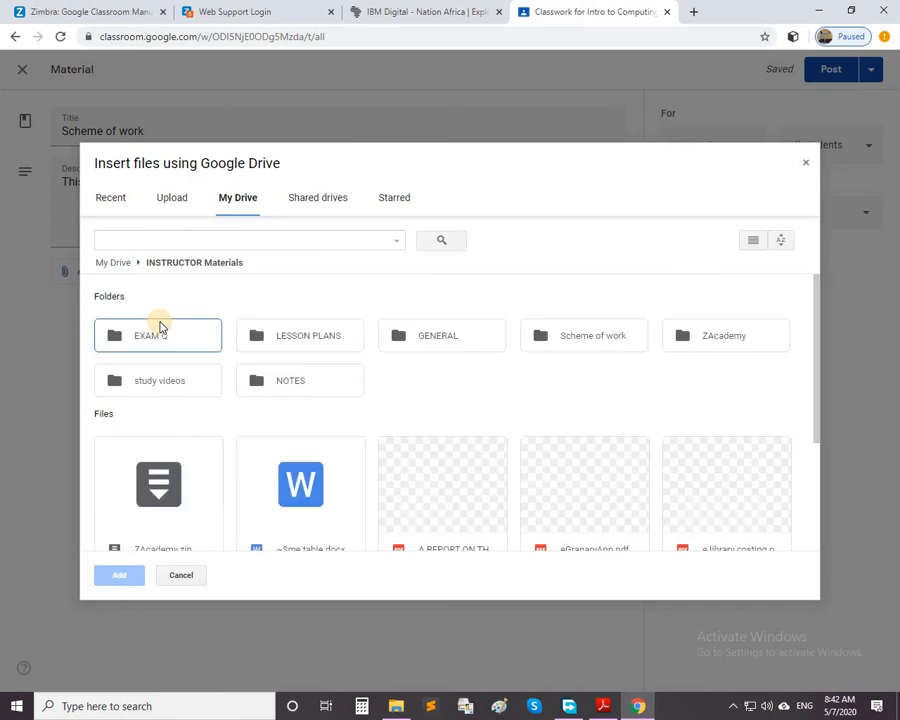
pyautogui.doubleClick(597, 343)
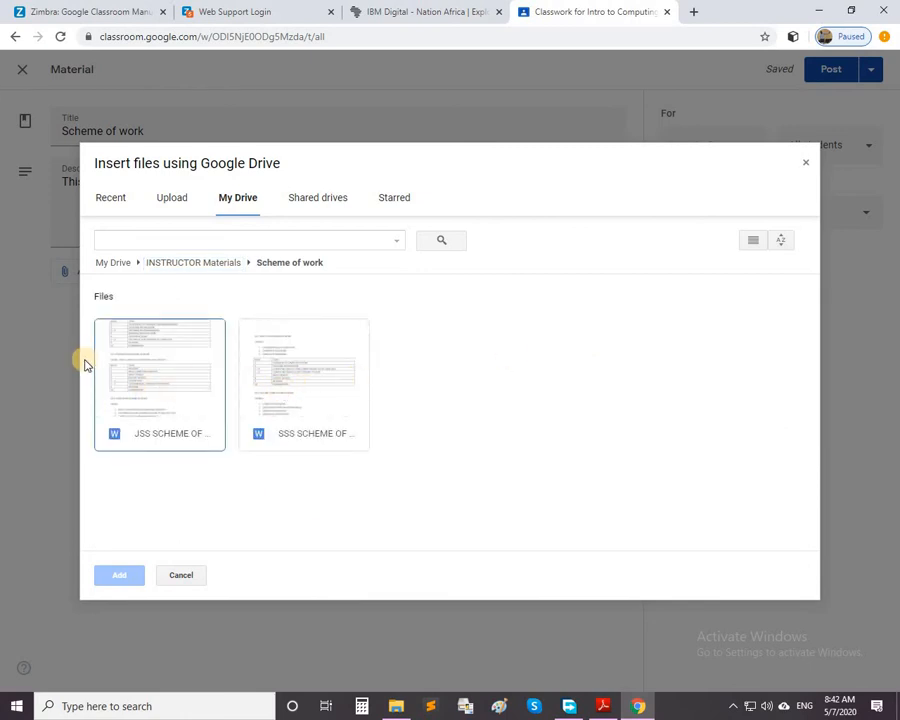
pyautogui.click(139, 374)
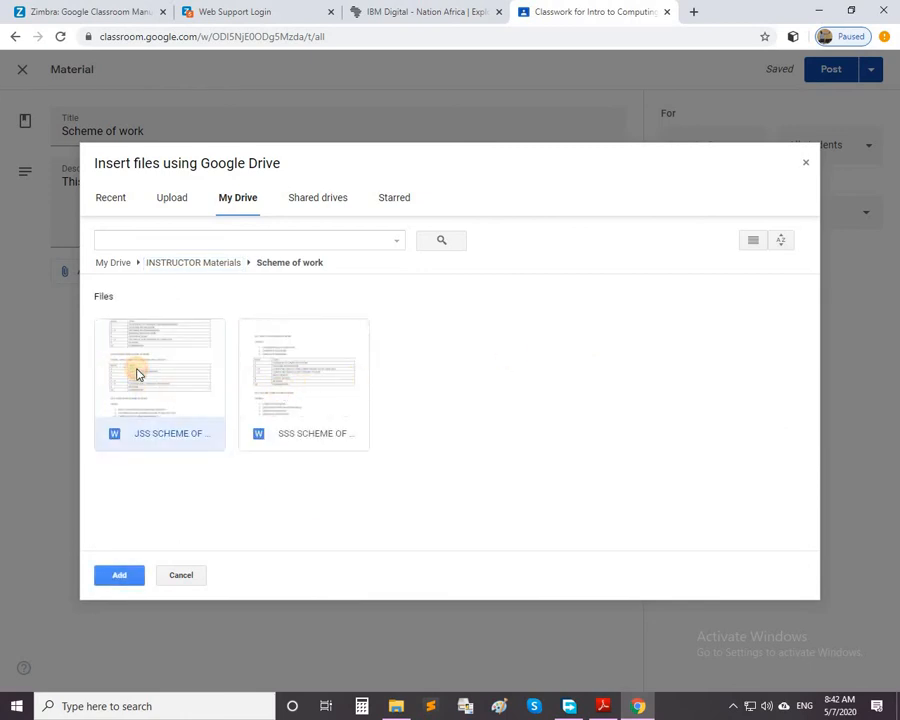
pyautogui.click(112, 574)
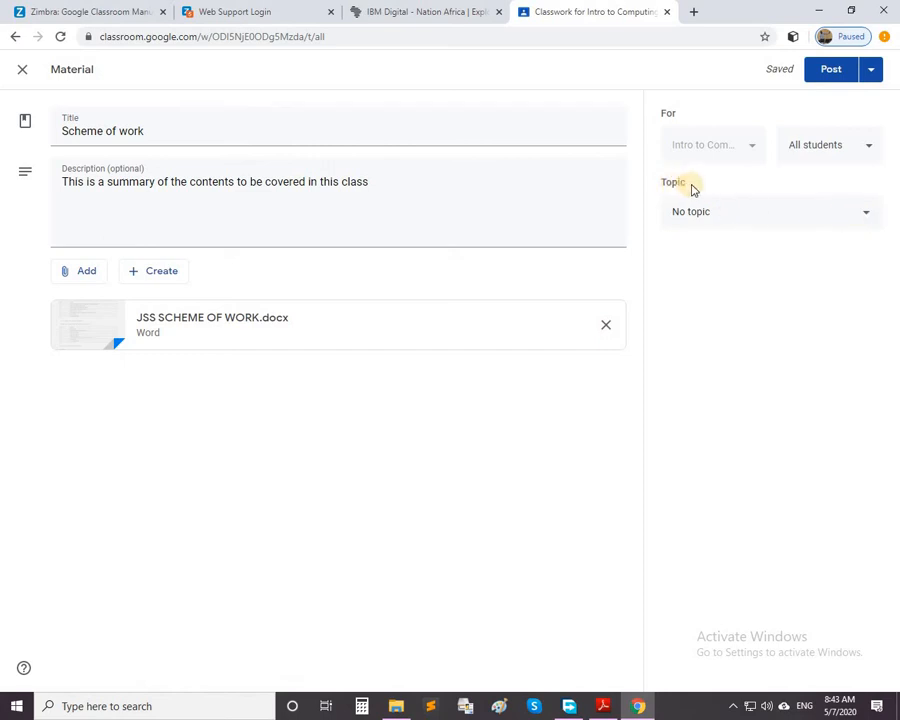
# Step: Assign the scheme of work to the Class Materials topic, with all students as the audience
pyautogui.click(866, 220)
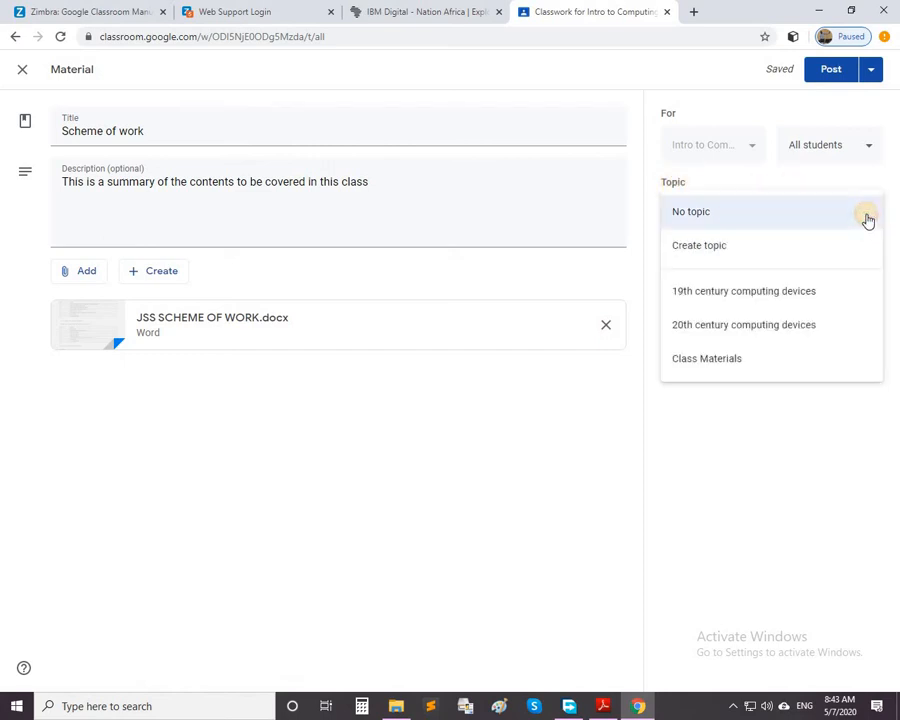
pyautogui.click(825, 358)
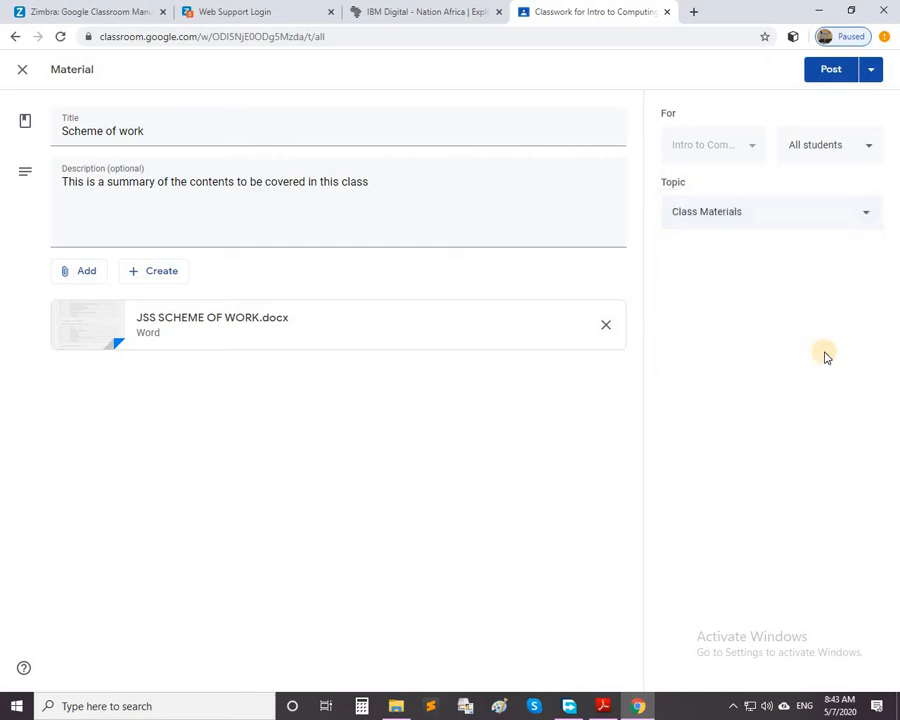
pyautogui.click(871, 150)
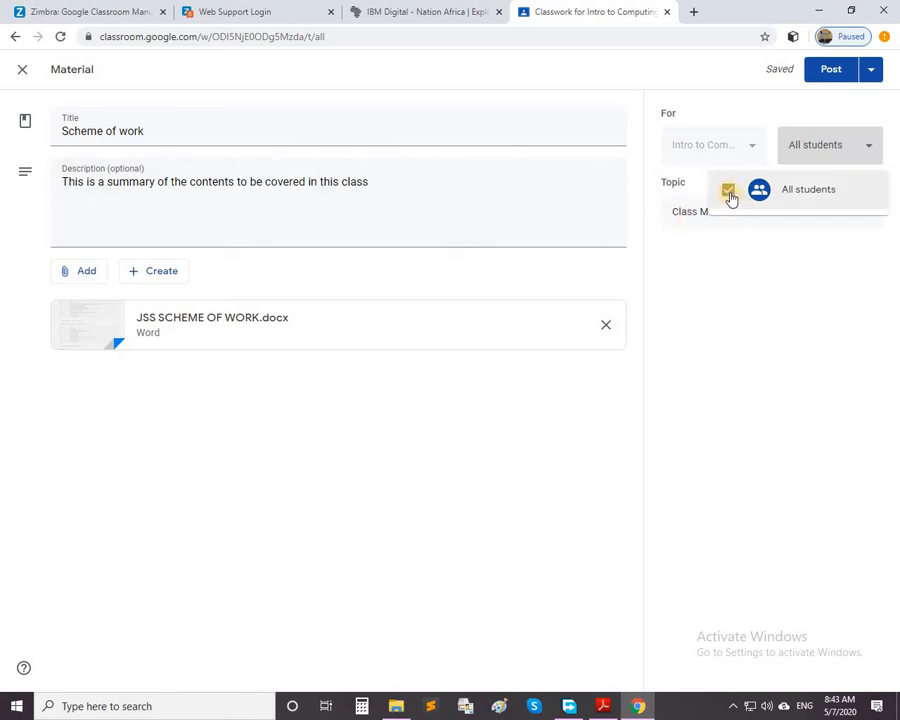
pyautogui.click(874, 152)
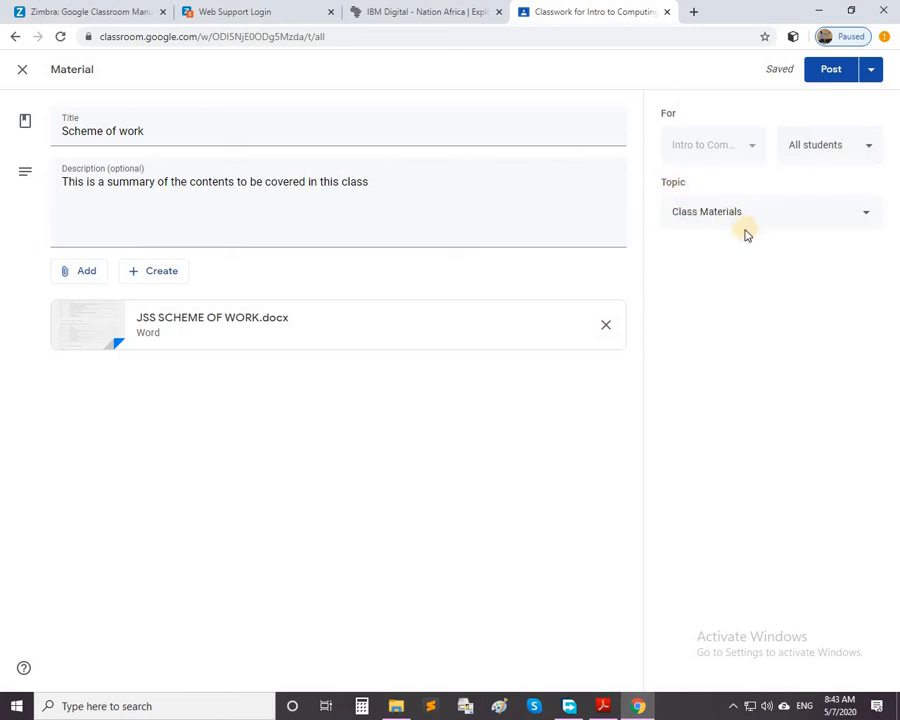
# Step: Review the posting options and post the Scheme of work material immediately
pyautogui.click(832, 78)
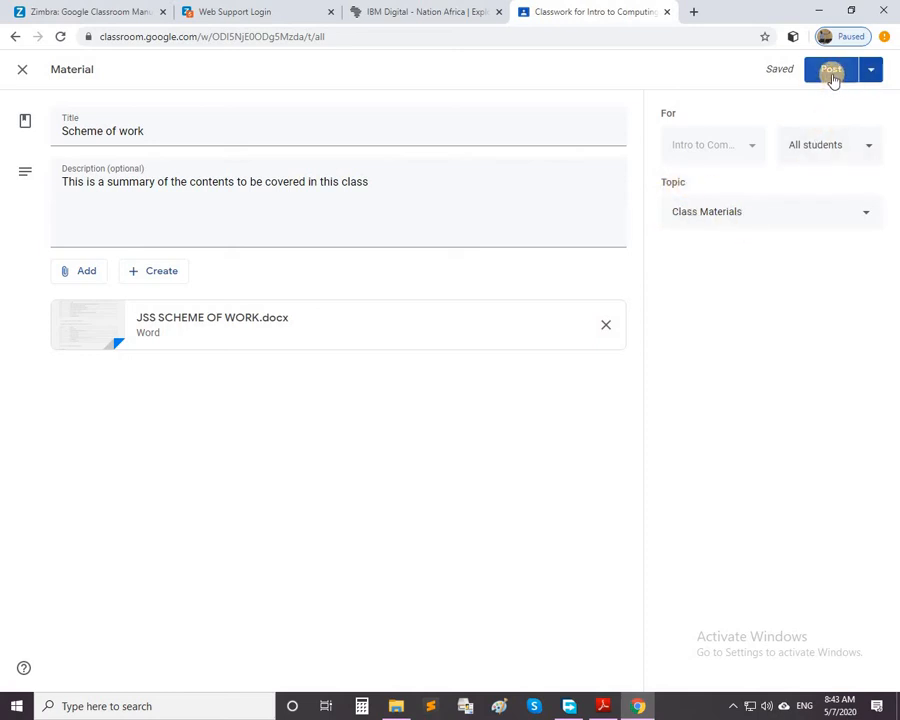
pyautogui.click(872, 74)
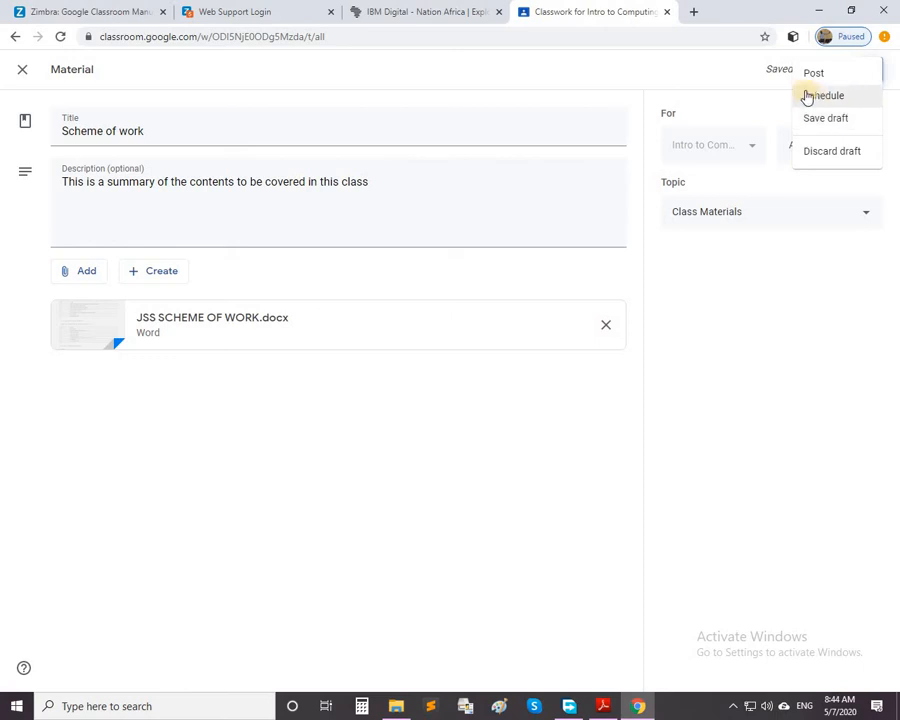
pyautogui.click(745, 79)
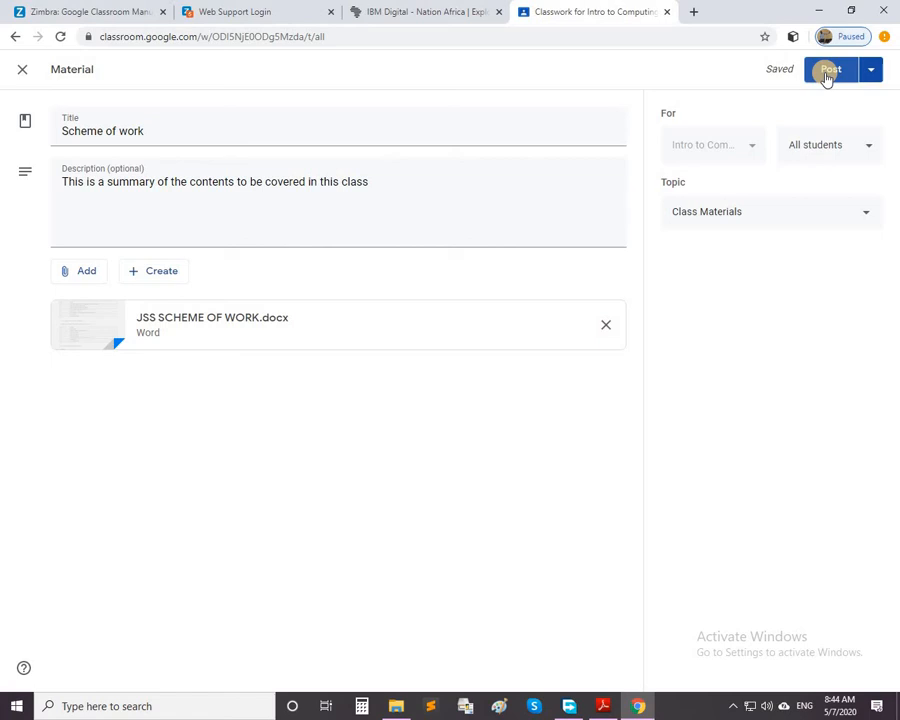
pyautogui.click(826, 78)
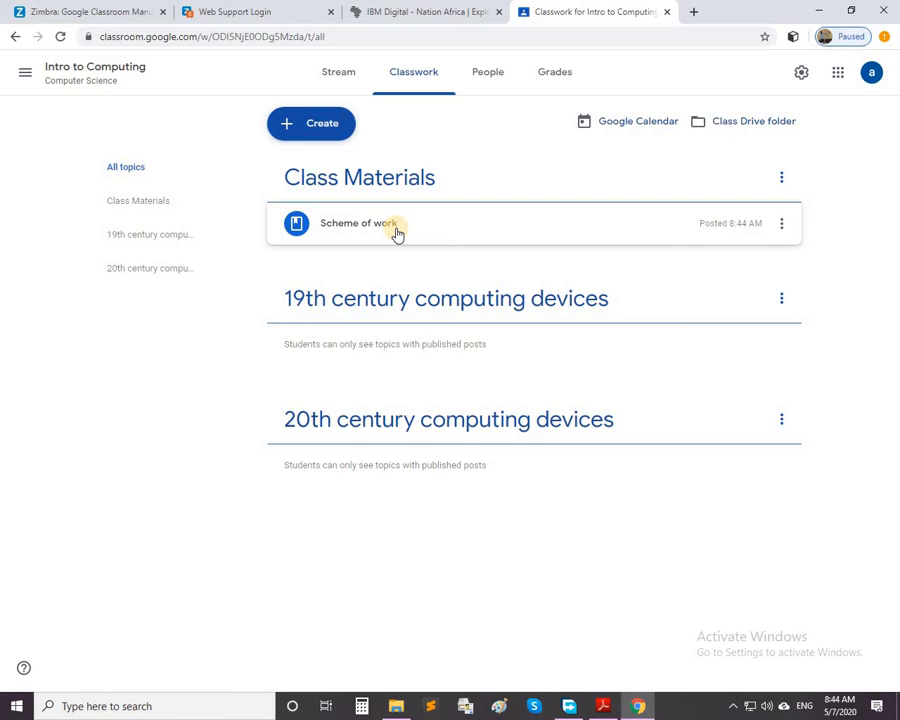
# Step: Start another class material and title it "19th century computing devices-lecture notes"
pyautogui.click(314, 131)
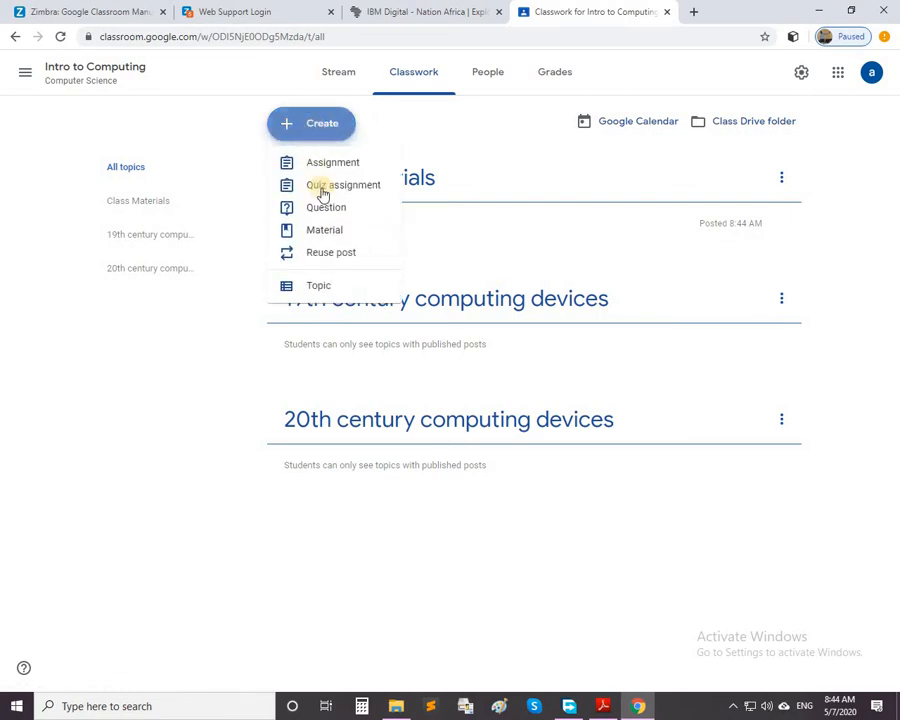
pyautogui.click(326, 231)
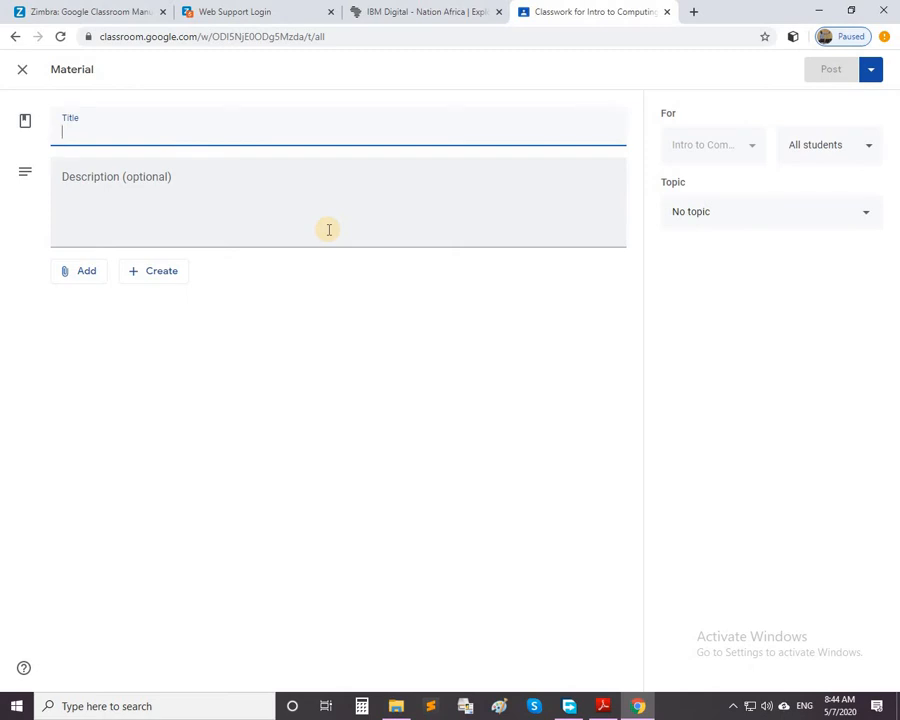
pyautogui.write('Ipth')
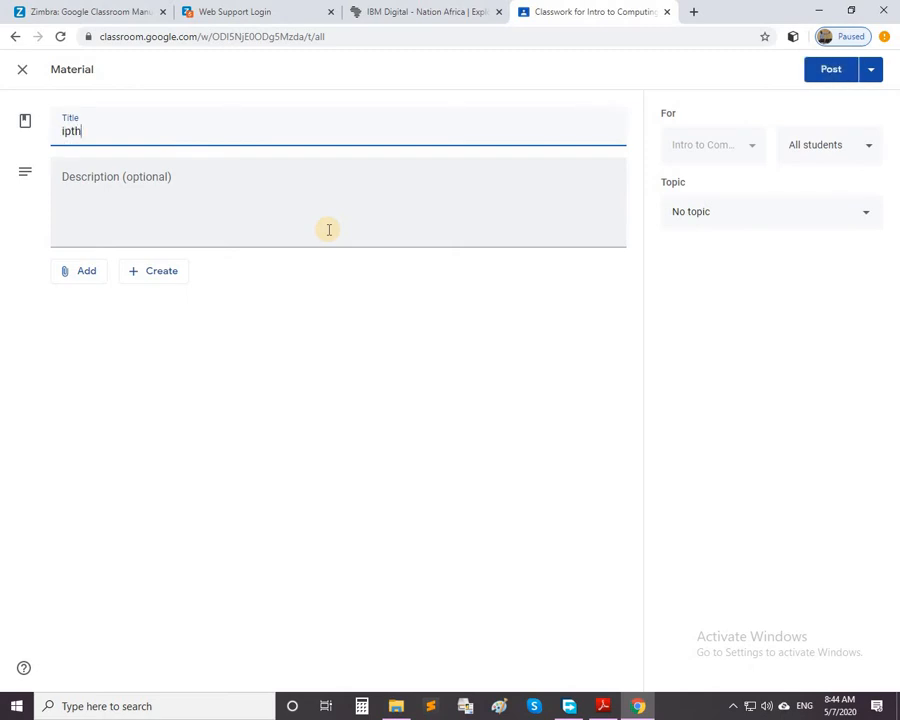
pyautogui.press('BackSpace')
pyautogui.press('BackSpace')
pyautogui.press('BackSpace')
pyautogui.press('BackSpace')
pyautogui.write('1')
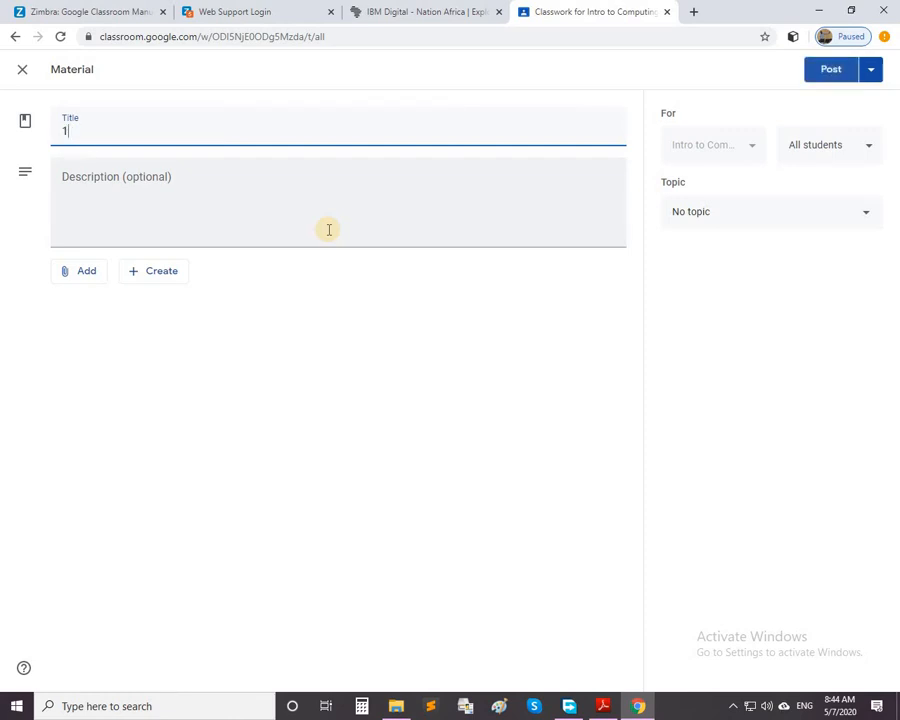
pyautogui.write('9th centurt')
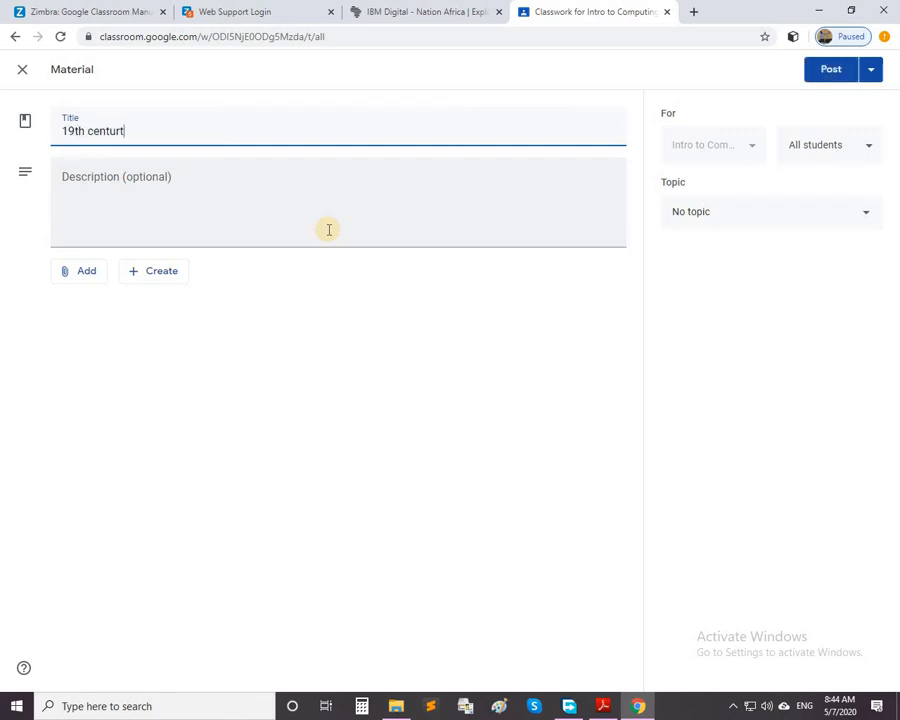
pyautogui.press('BackSpace')
pyautogui.write('y')
pyautogui.press('BackSpace')
pyautogui.write('ry computing device')
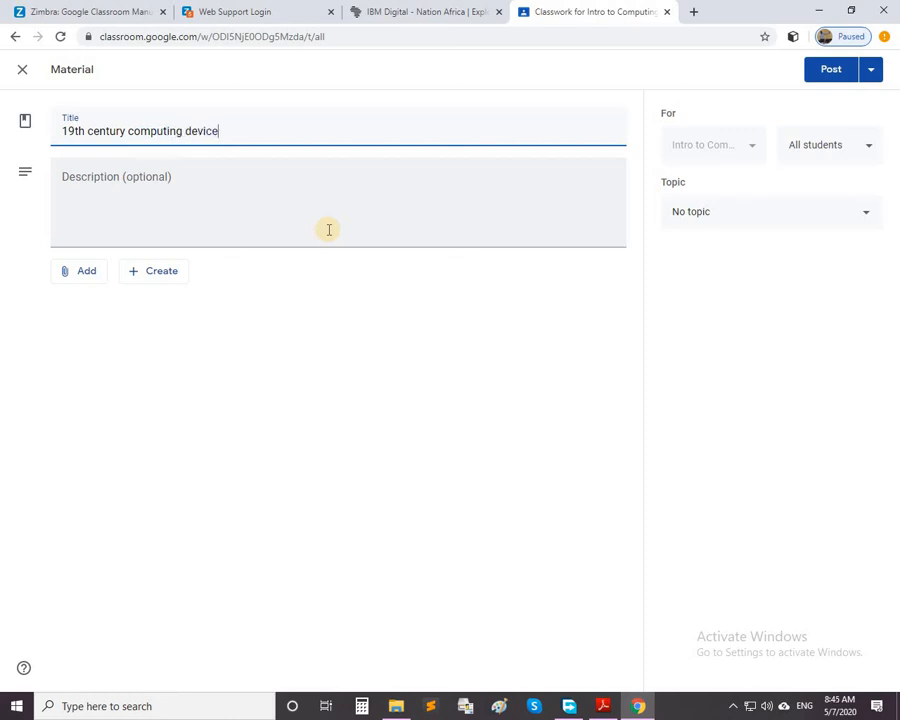
pyautogui.write('s lecture notes')
pyautogui.press('Left')
pyautogui.press('Left')
pyautogui.press('Left')
pyautogui.press('Left')
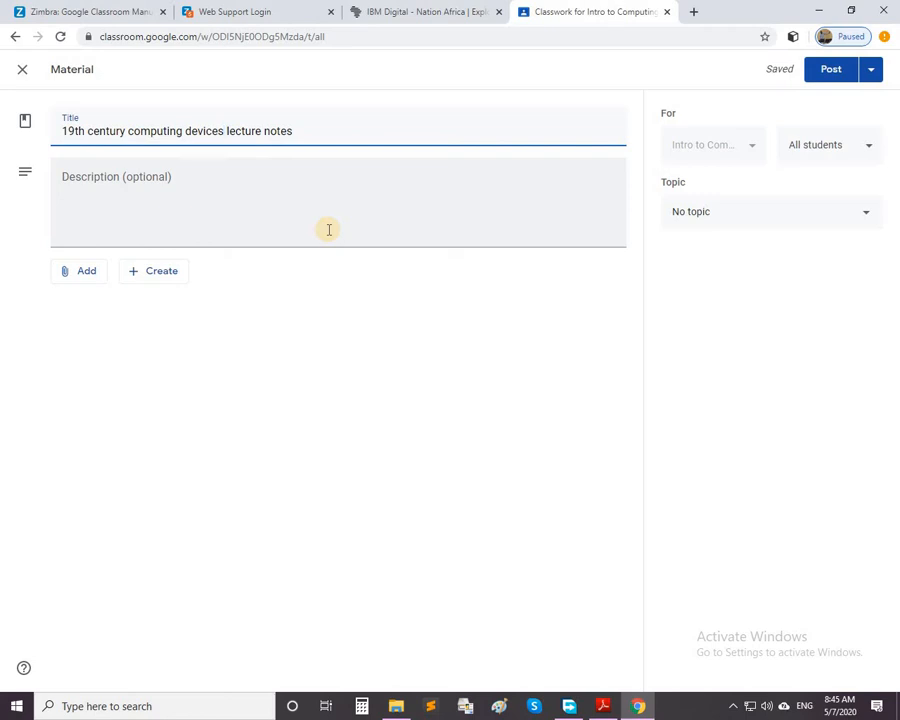
pyautogui.press('BackSpace')
pyautogui.write('-')
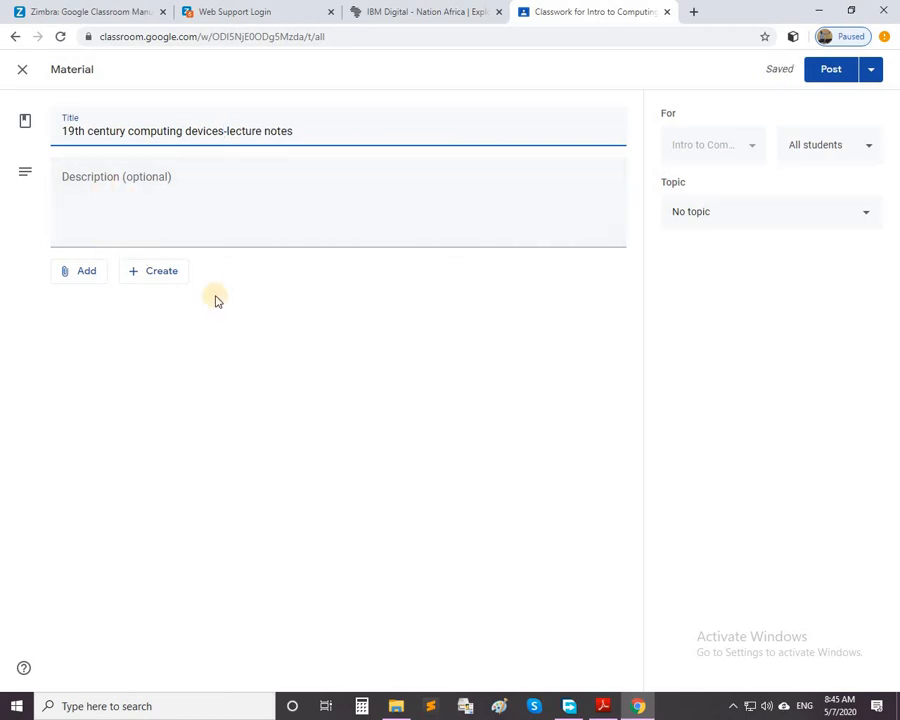
# Step: Attach 19th Century computing device.docx from the NOTES folder under INSTRUCTOR Materials in Google Drive
pyautogui.click(86, 279)
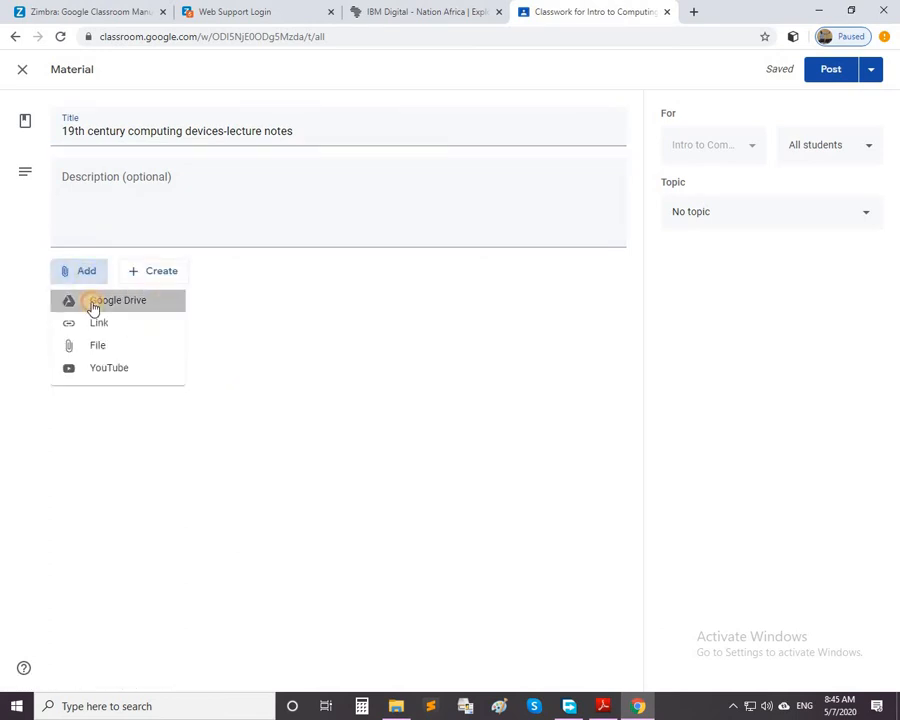
pyautogui.click(92, 306)
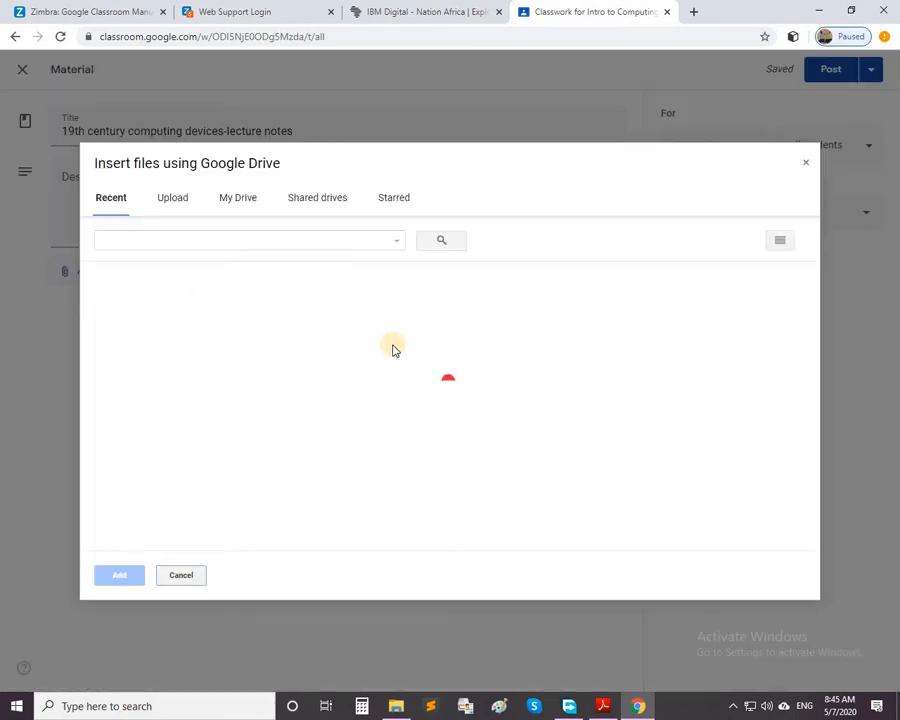
pyautogui.click(242, 200)
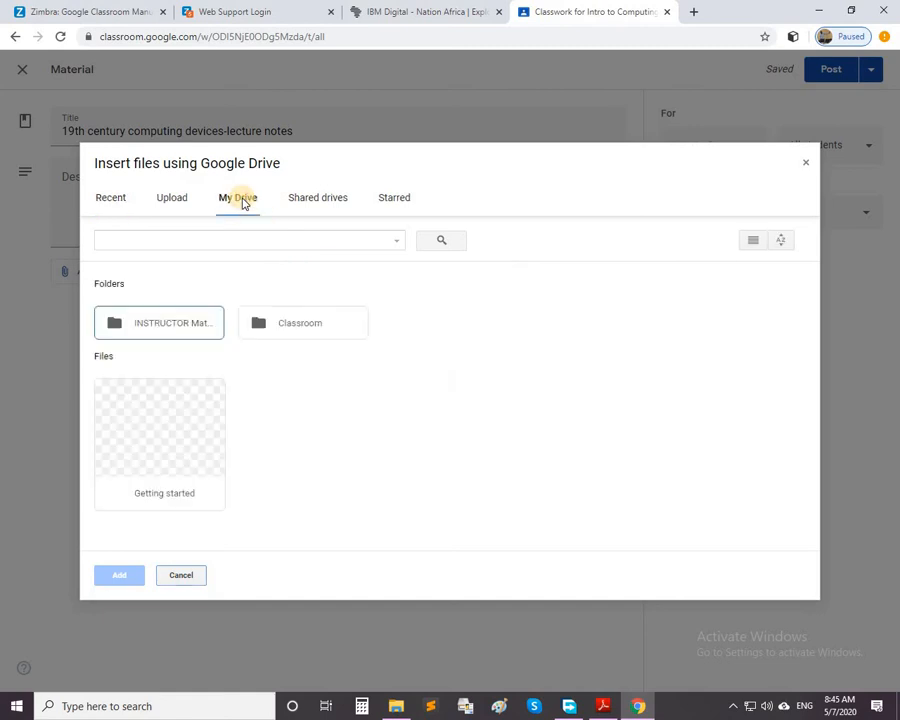
pyautogui.doubleClick(180, 333)
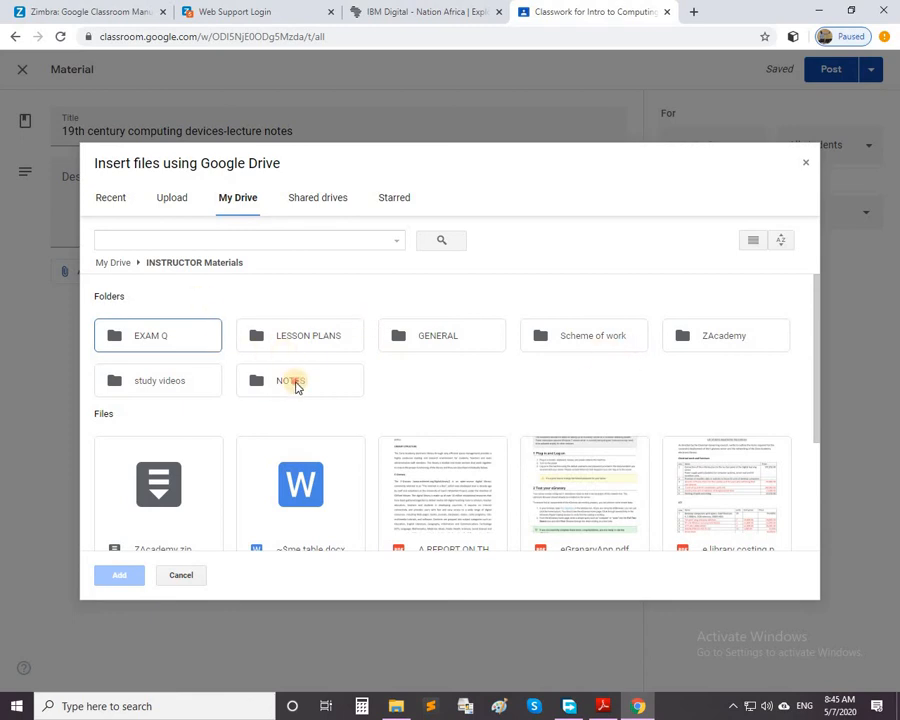
pyautogui.doubleClick(290, 381)
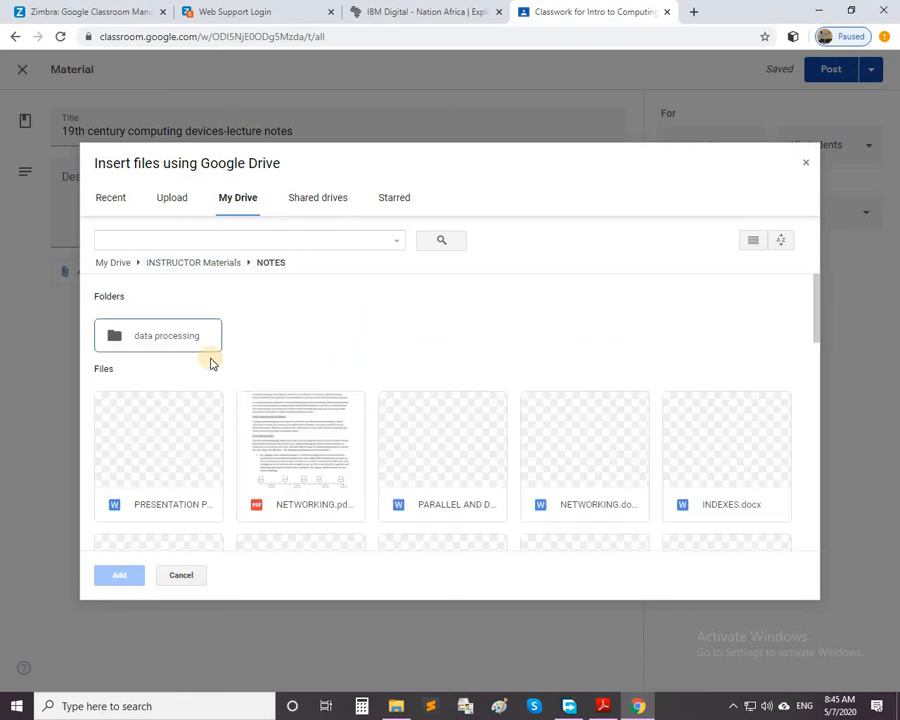
pyautogui.scroll(-3, 240, 346)
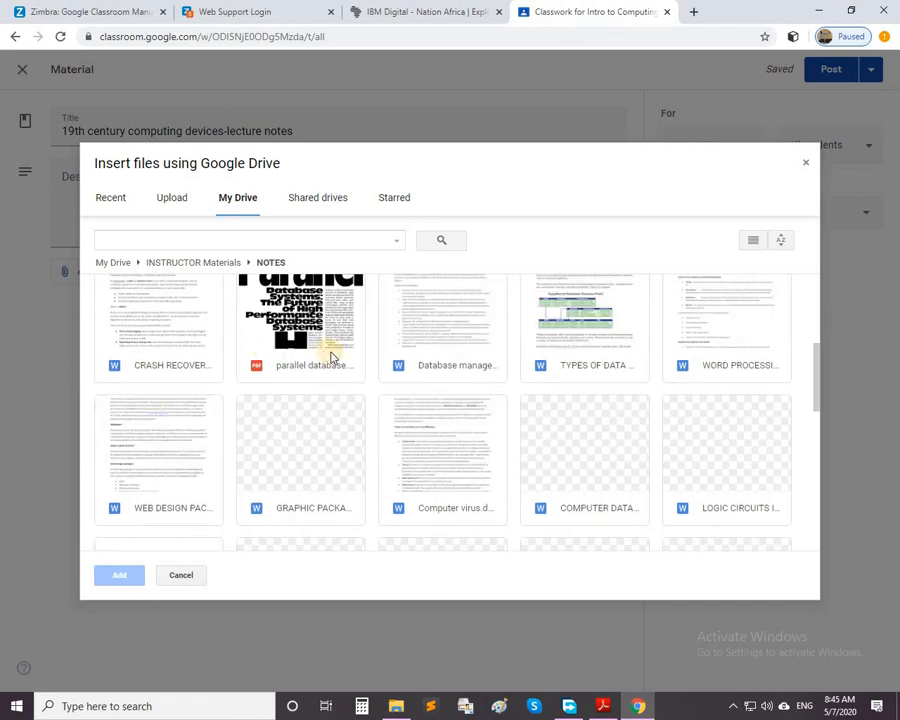
pyautogui.scroll(-3, 356, 364)
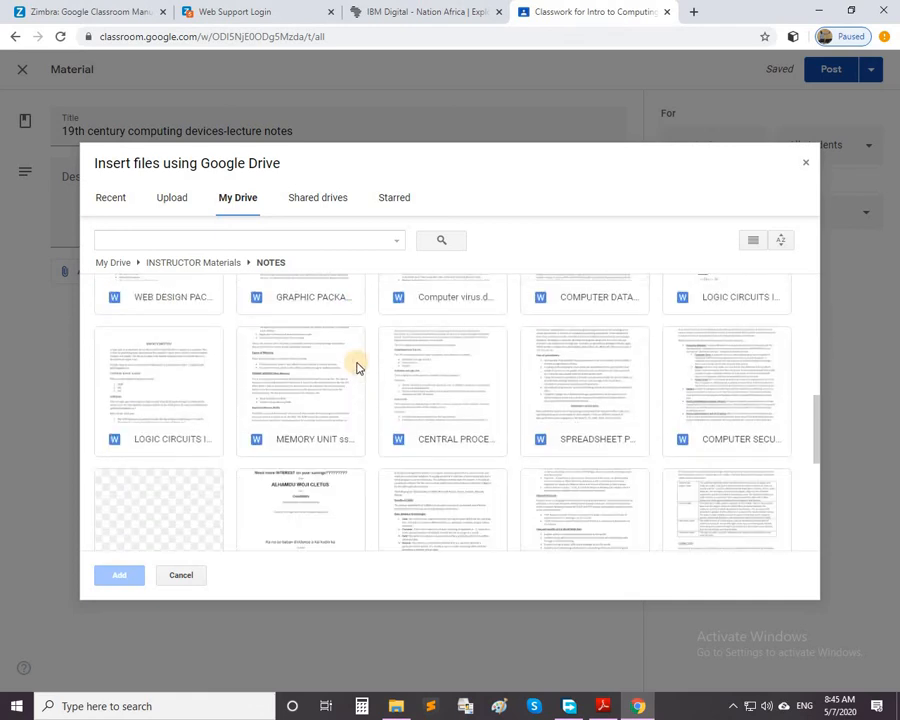
pyautogui.scroll(-2, 356, 368)
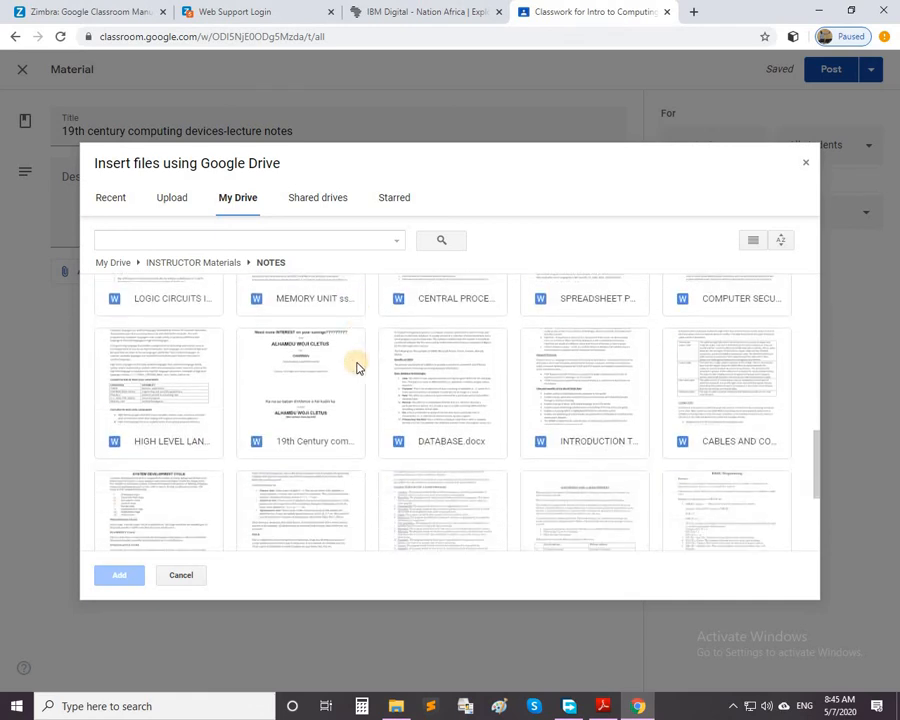
pyautogui.click(309, 444)
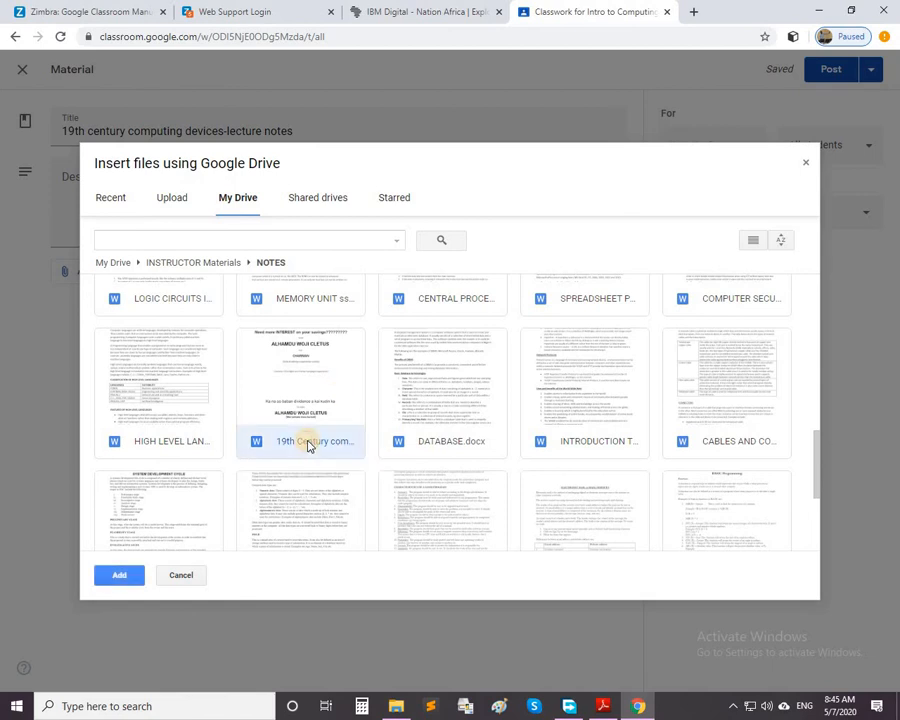
pyautogui.click(113, 574)
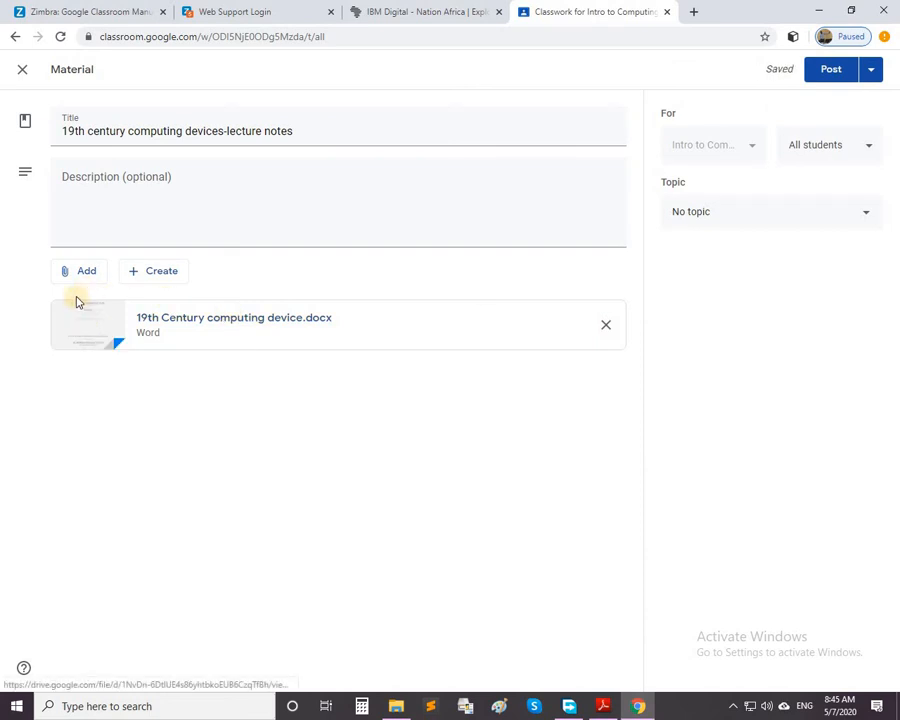
# Step: Assign the lecture notes material to the 19th century computing devices topic and post it
pyautogui.click(870, 215)
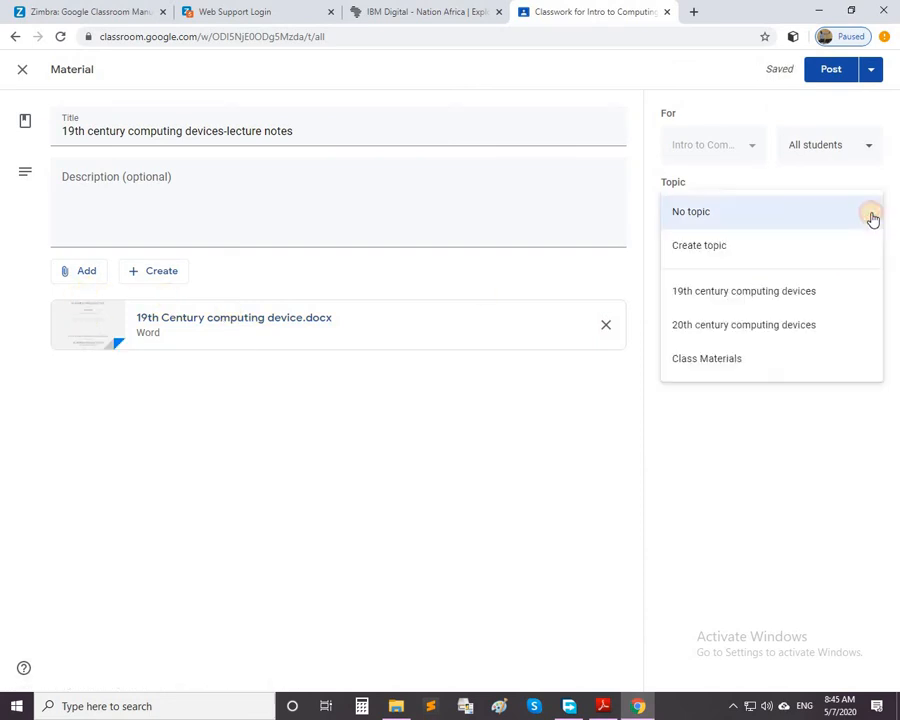
pyautogui.click(808, 293)
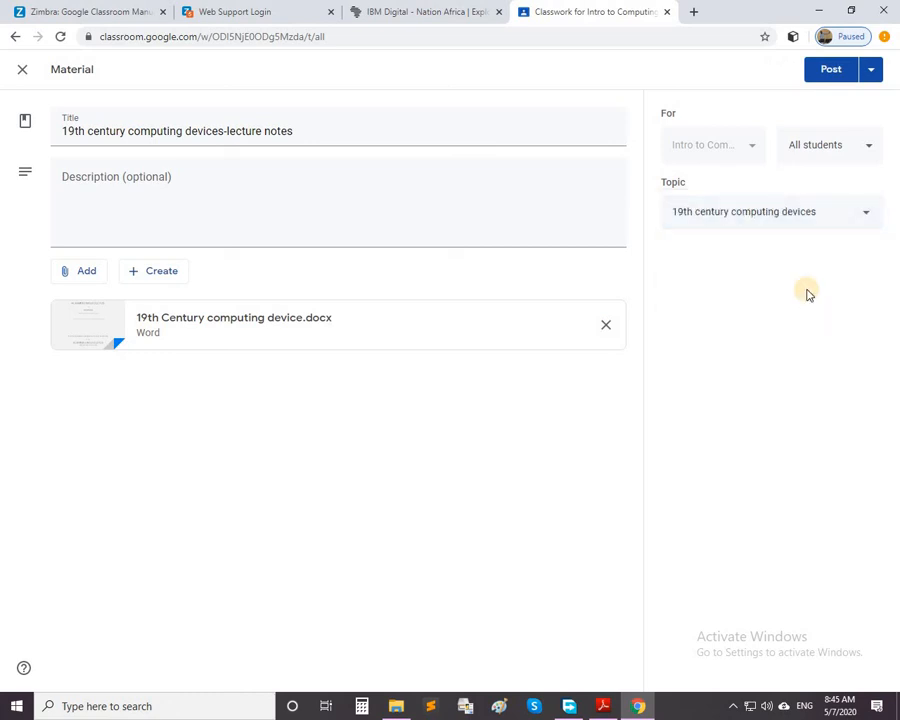
pyautogui.click(815, 68)
pyautogui.click(822, 72)
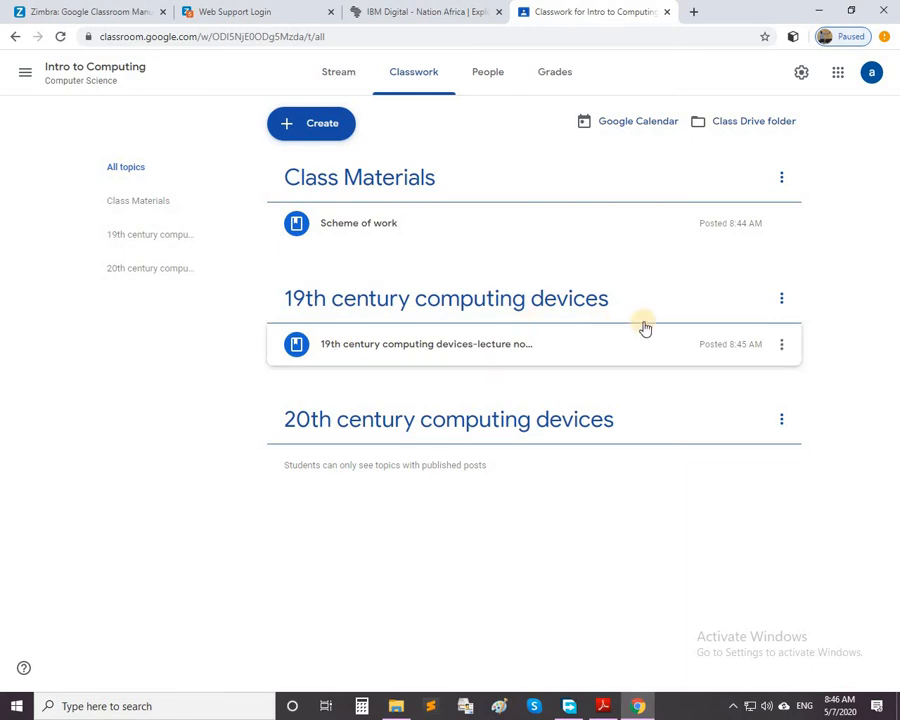
pyautogui.click(782, 345)
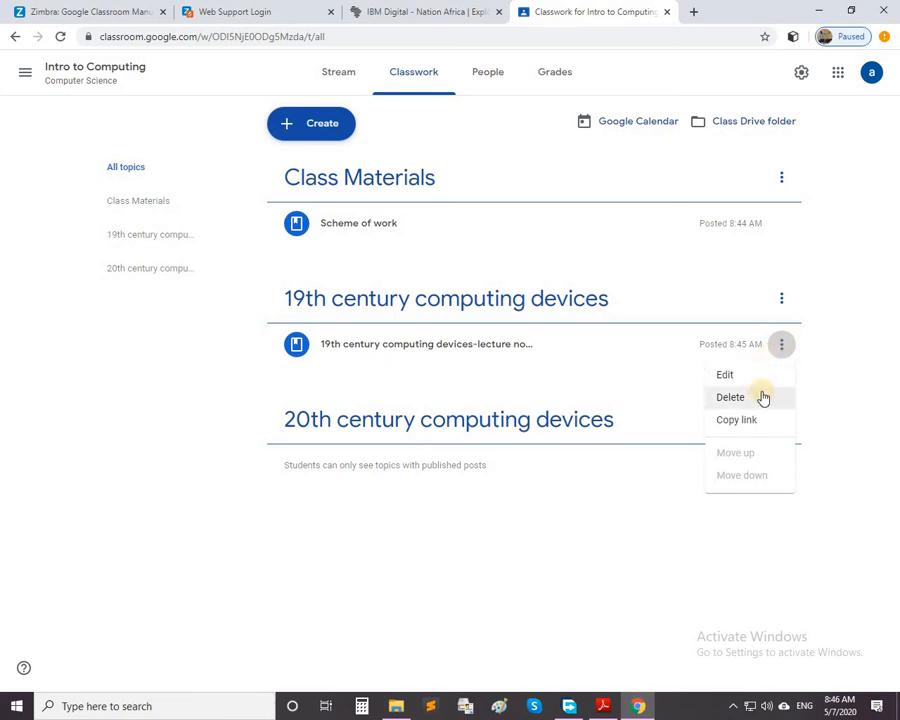
pyautogui.click(219, 387)
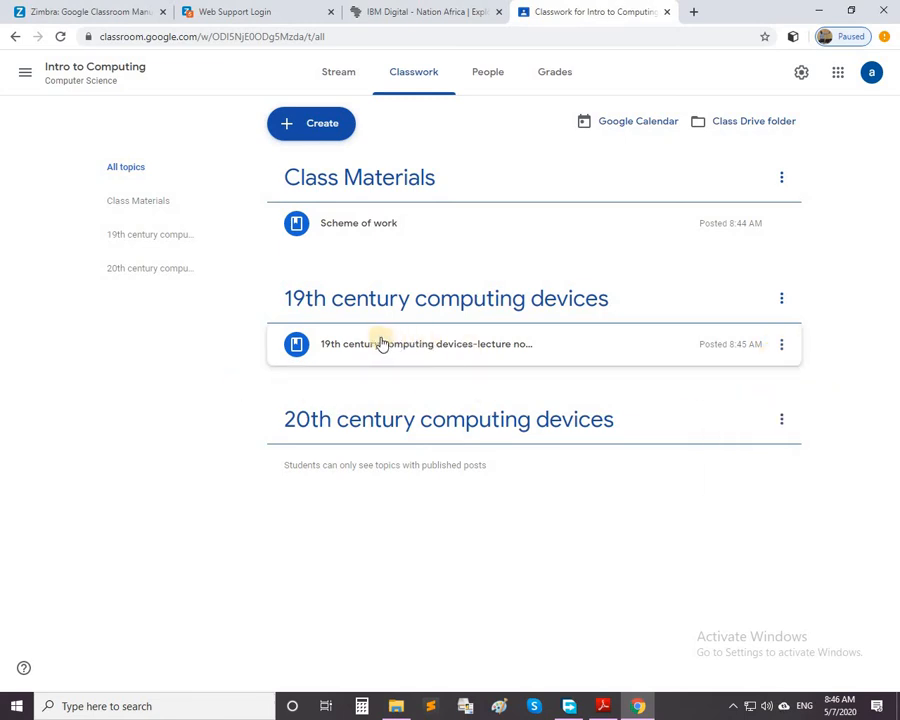
# Step: Start a new class material and title it "19th century computing devices videos"
pyautogui.click(321, 123)
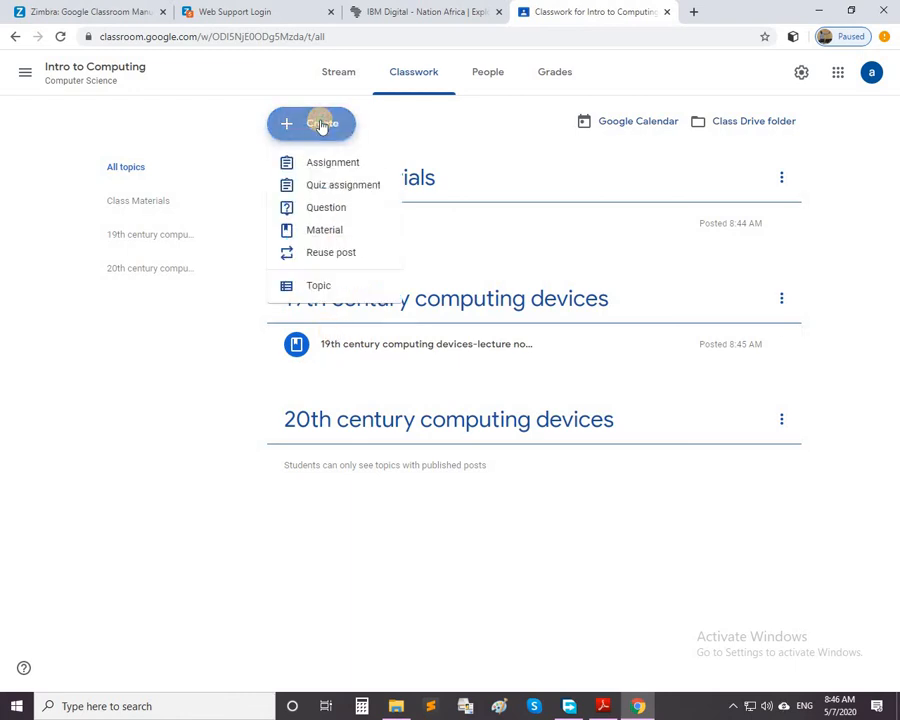
pyautogui.click(335, 230)
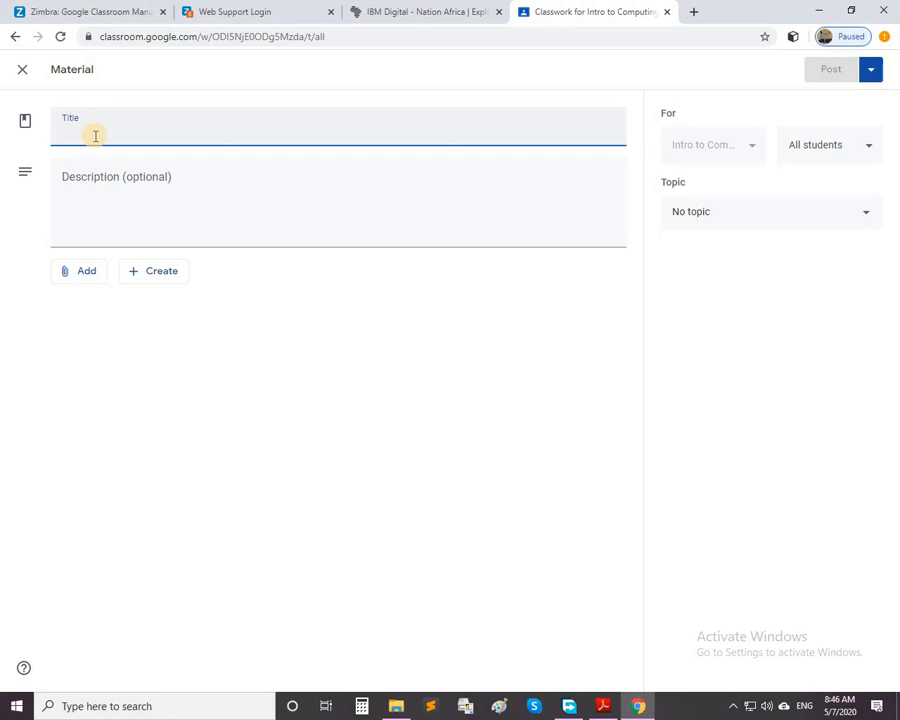
pyautogui.write('19')
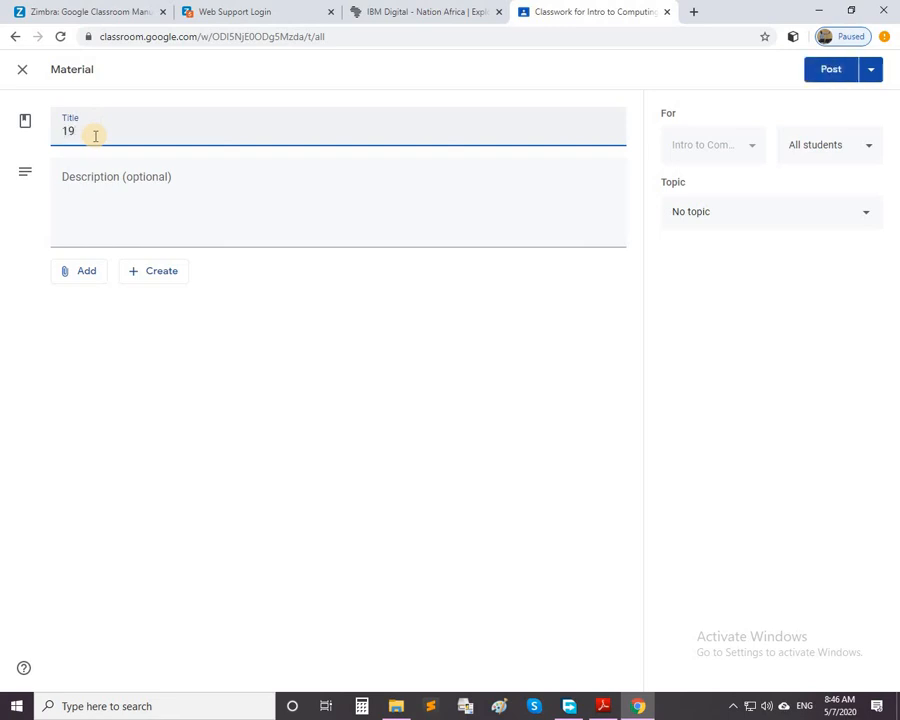
pyautogui.write('th century computing')
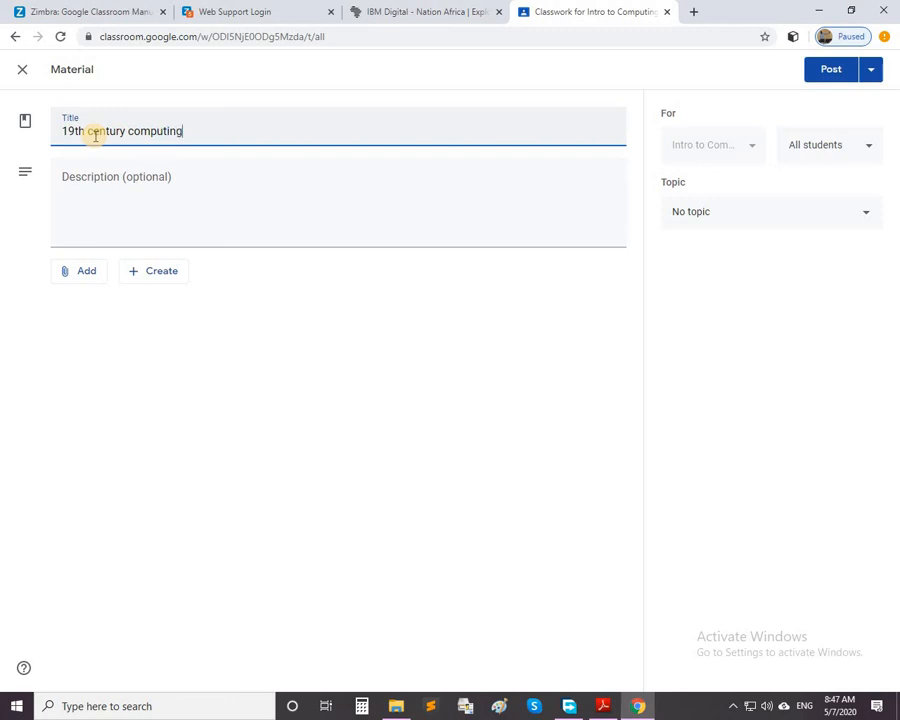
pyautogui.write(' devices videos')
# Step: Search YouTube for "19th century computing devices" to find a video attachment for the material
pyautogui.click(85, 273)
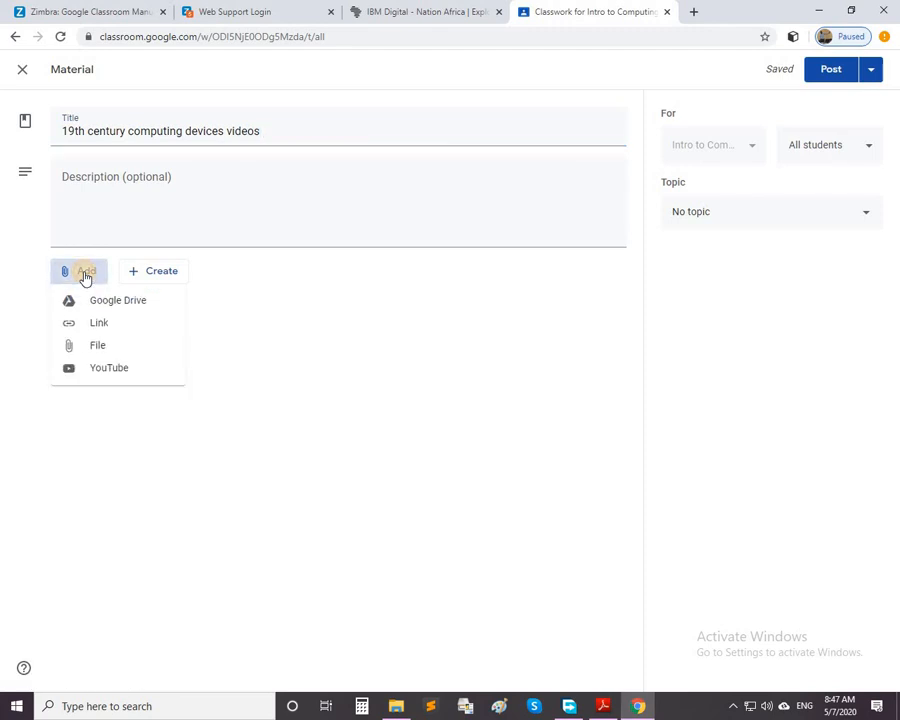
pyautogui.click(108, 372)
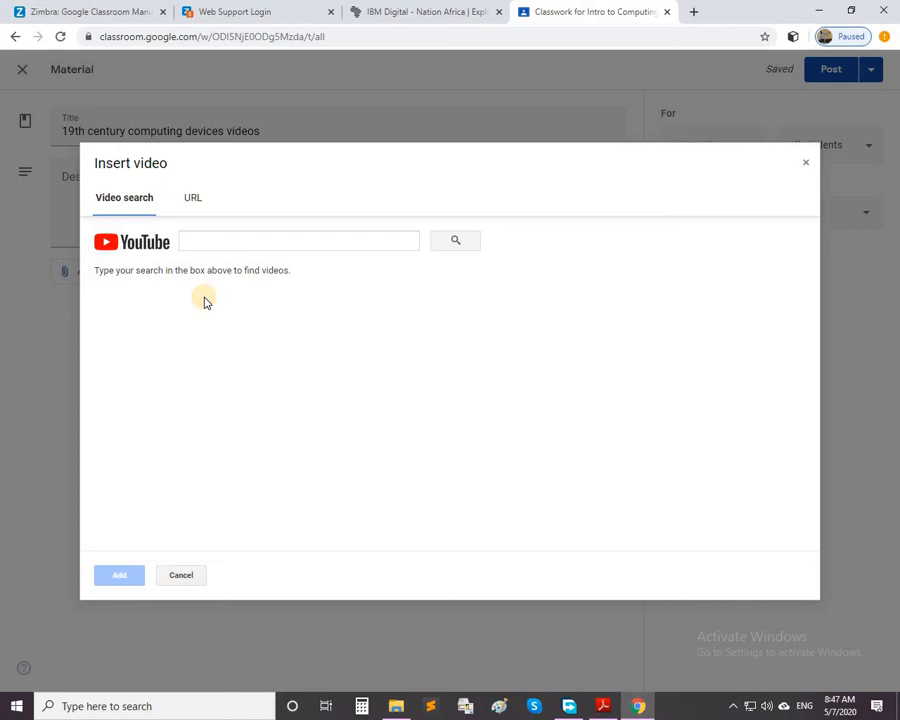
pyautogui.click(212, 243)
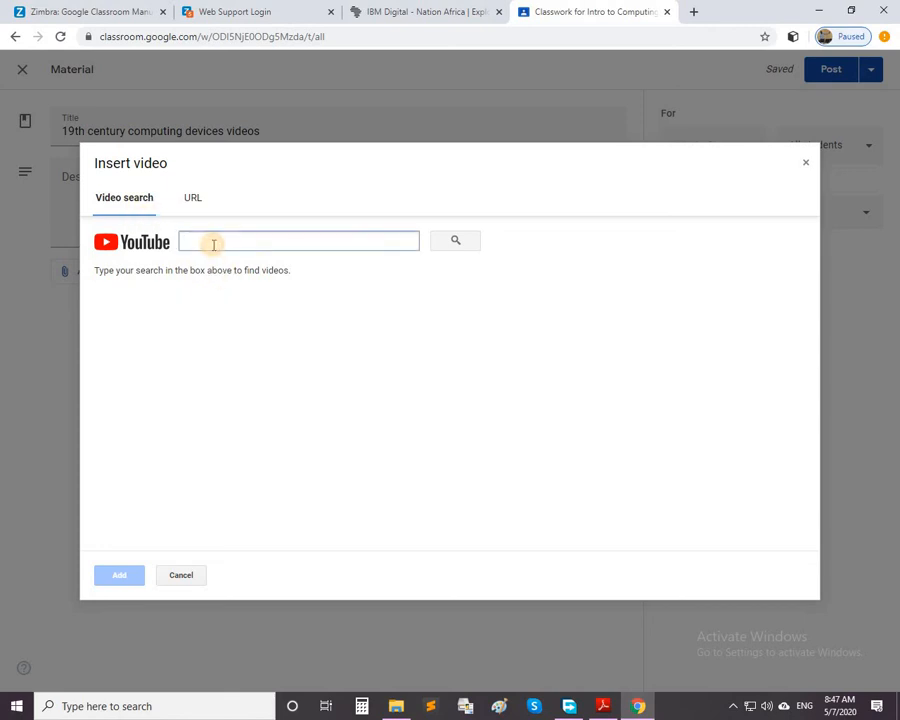
pyautogui.write('in')
pyautogui.press('BackSpace')
pyautogui.press('BackSpace')
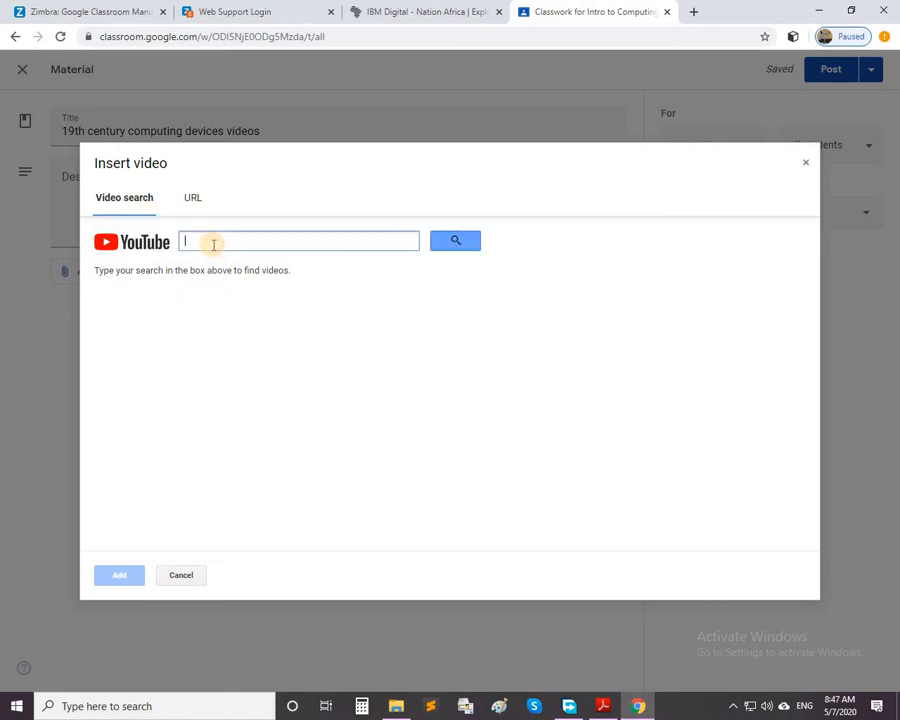
pyautogui.write('19th')
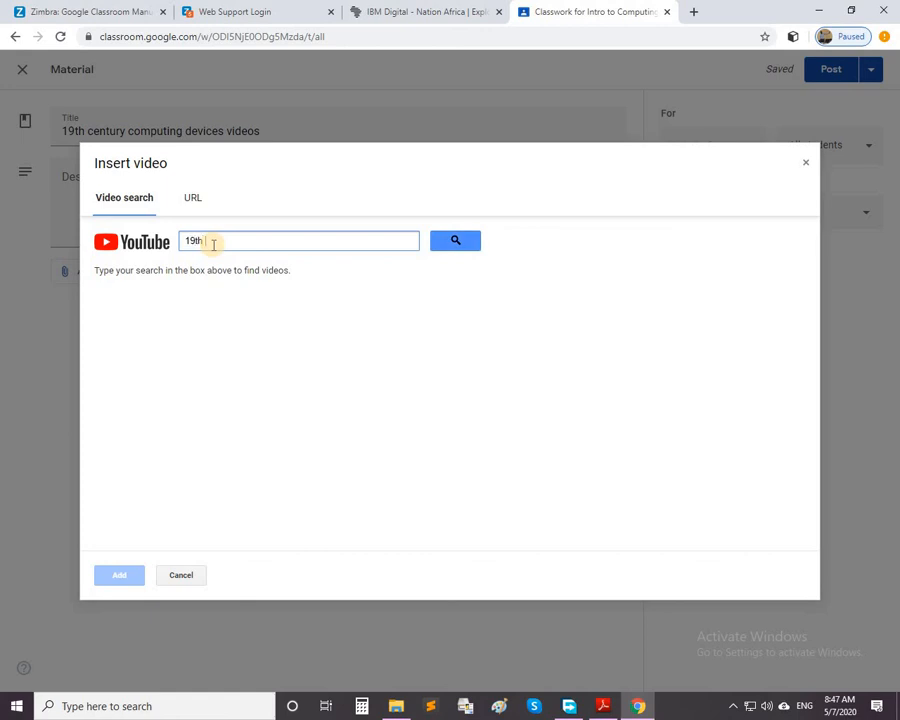
pyautogui.write(' century computing devices')
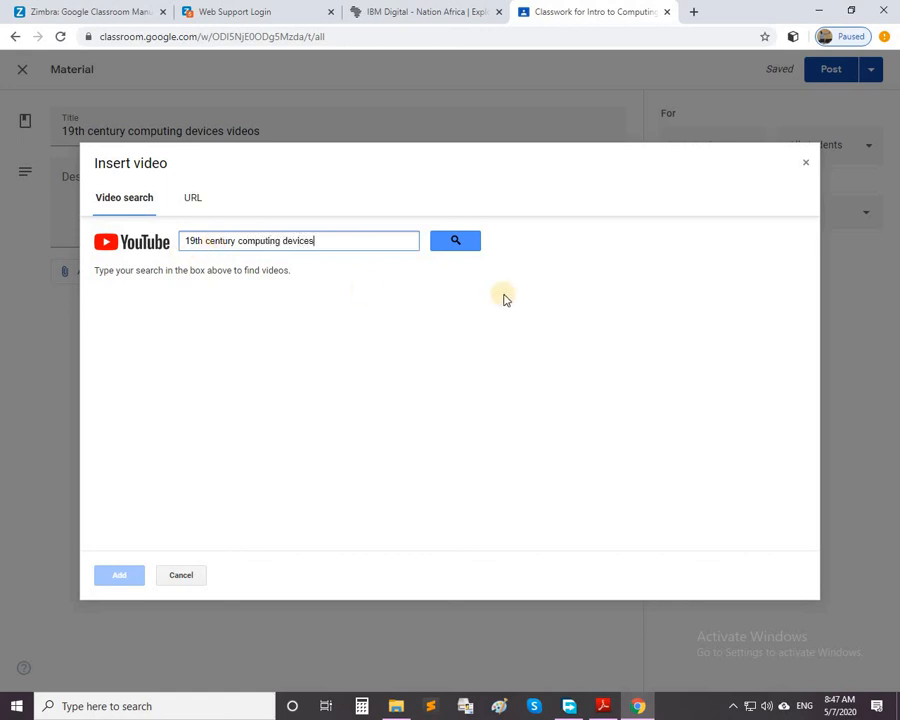
pyautogui.click(457, 240)
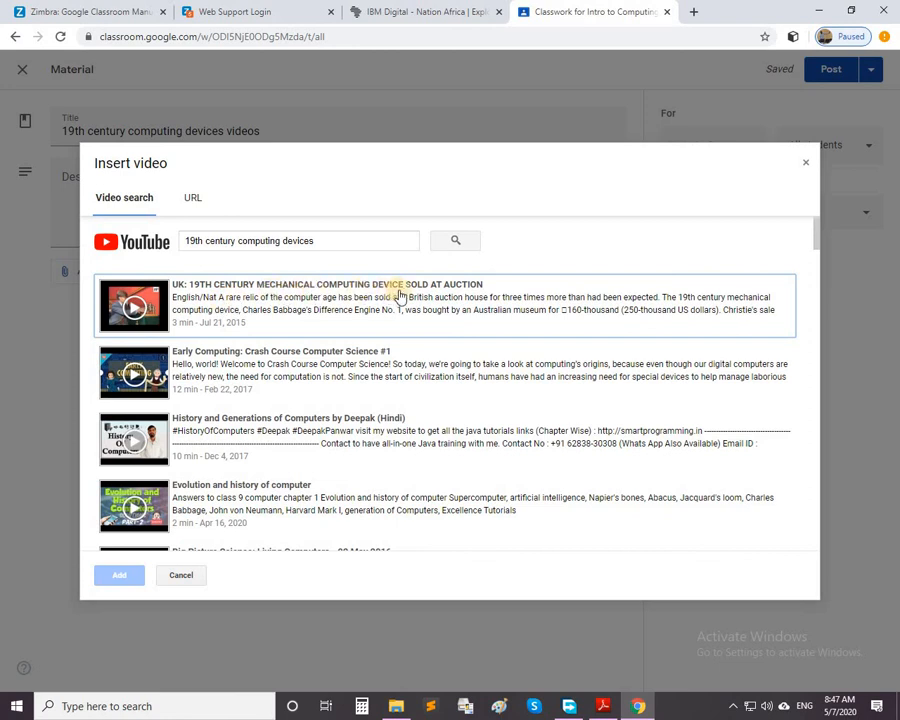
# Step: Attach the YouTube video "19th Century Technology at a Grist Mill" from the search results to the material
pyautogui.scroll(-1, 297, 427)
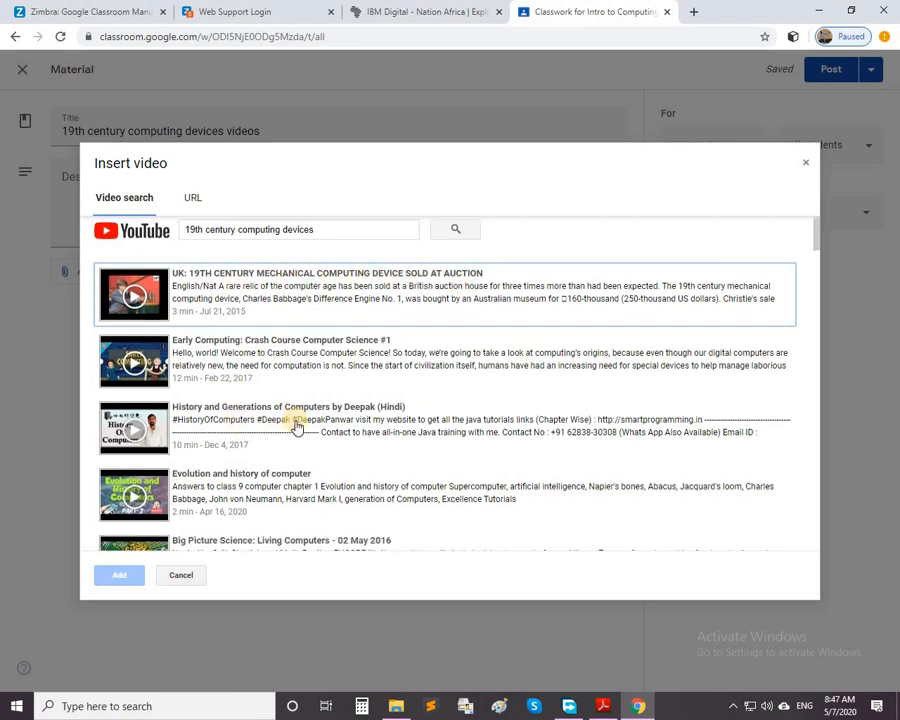
pyautogui.scroll(-3, 297, 427)
pyautogui.scroll(2, 297, 427)
pyautogui.scroll(-2, 297, 427)
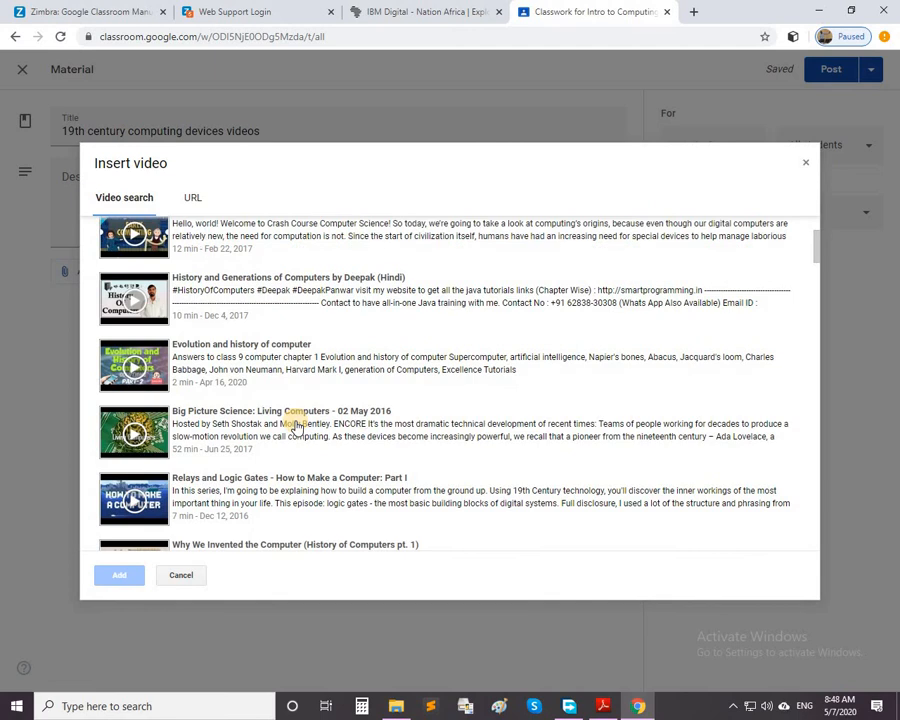
pyautogui.scroll(-5, 291, 366)
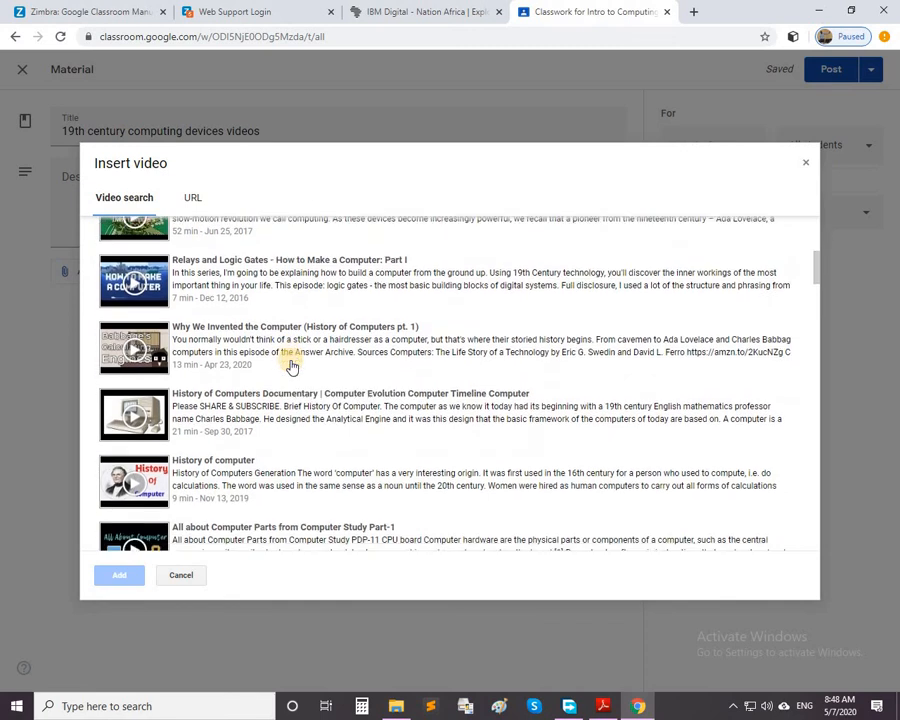
pyautogui.scroll(-3, 291, 366)
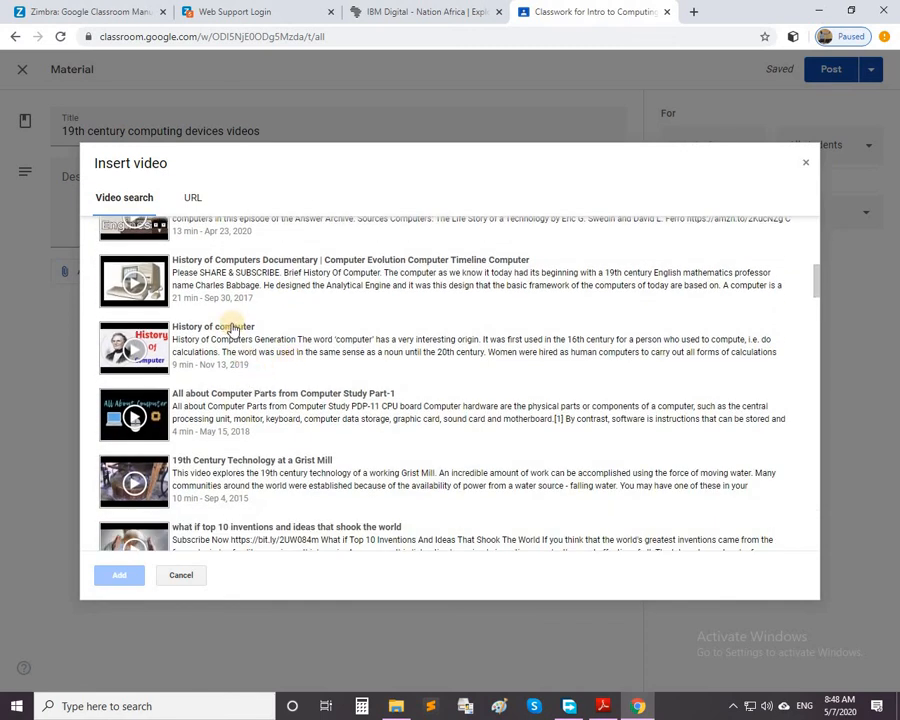
pyautogui.click(253, 469)
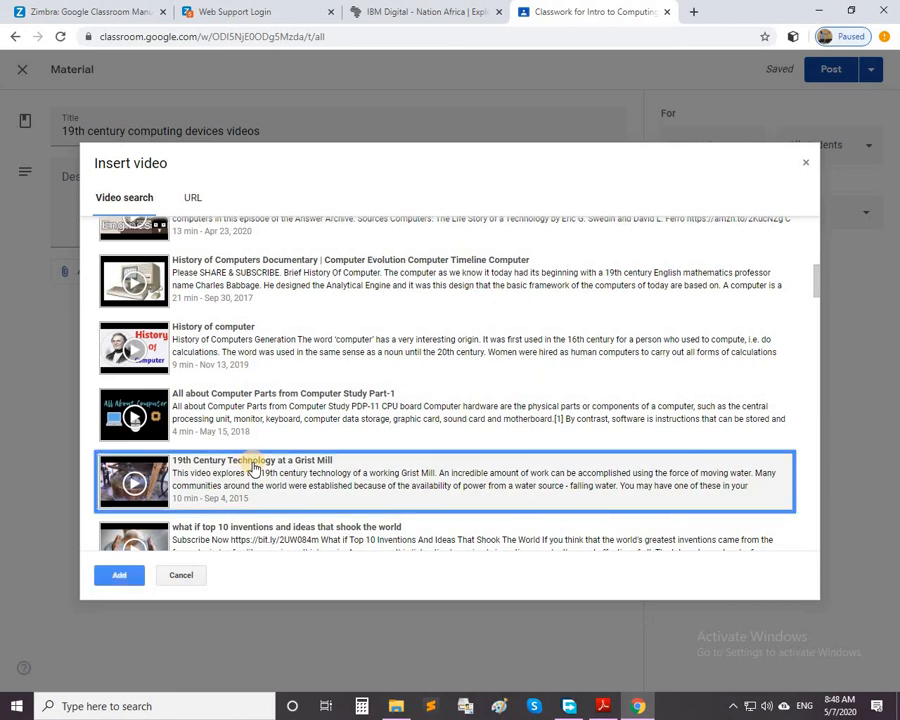
pyautogui.click(121, 574)
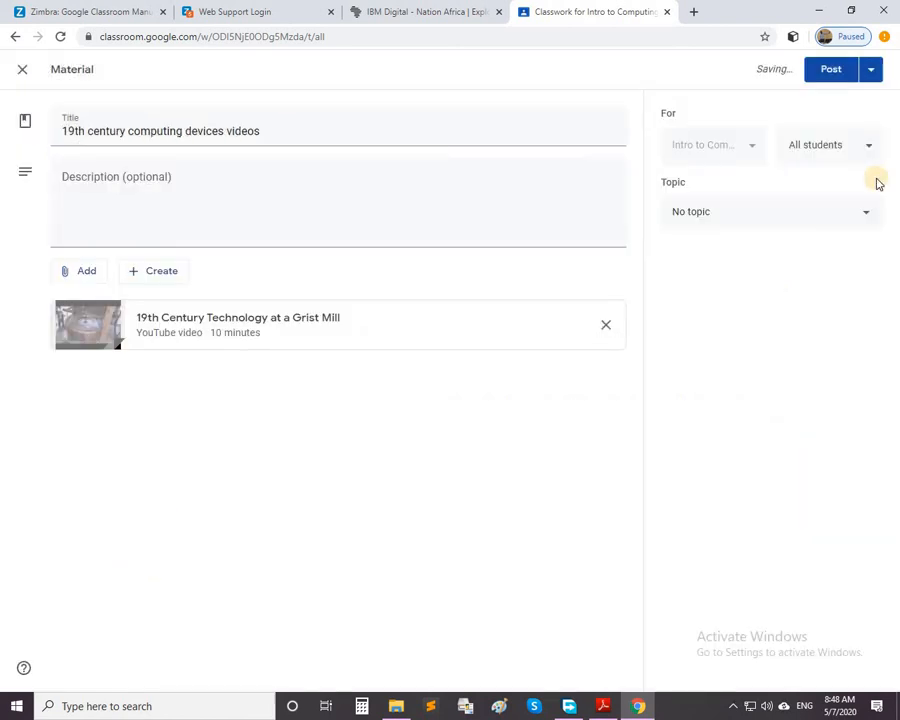
# Step: Assign the videos material to the 19th century computing devices topic and post it to all students
pyautogui.click(866, 212)
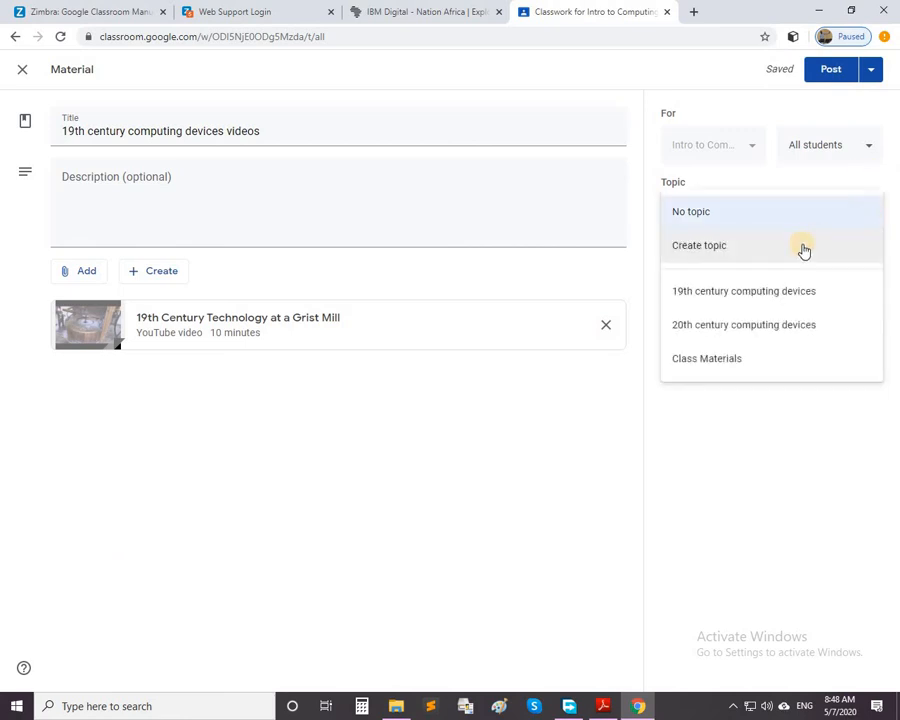
pyautogui.click(763, 292)
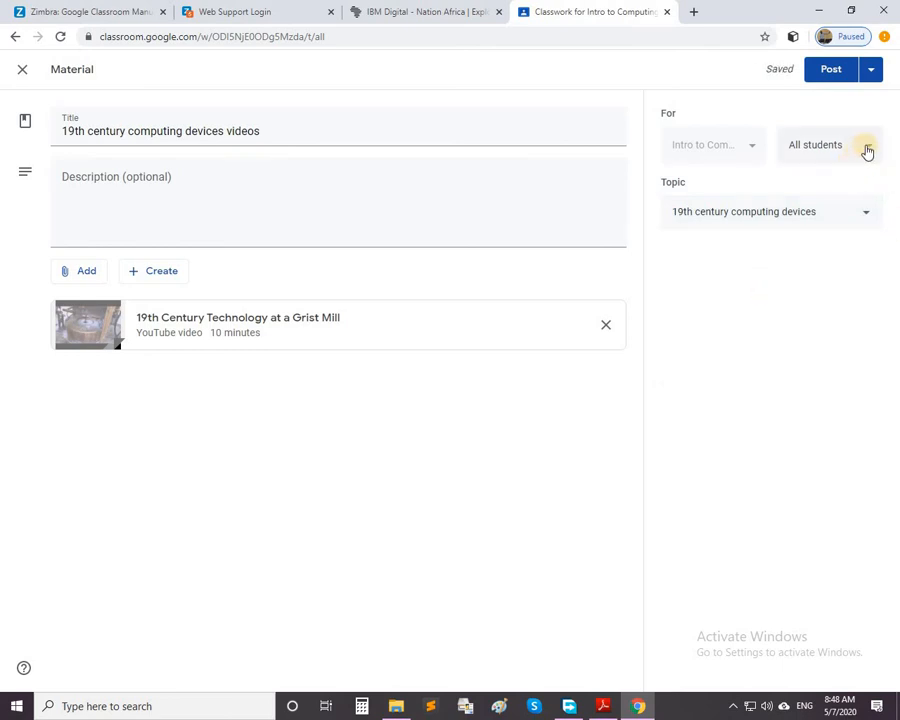
pyautogui.click(826, 70)
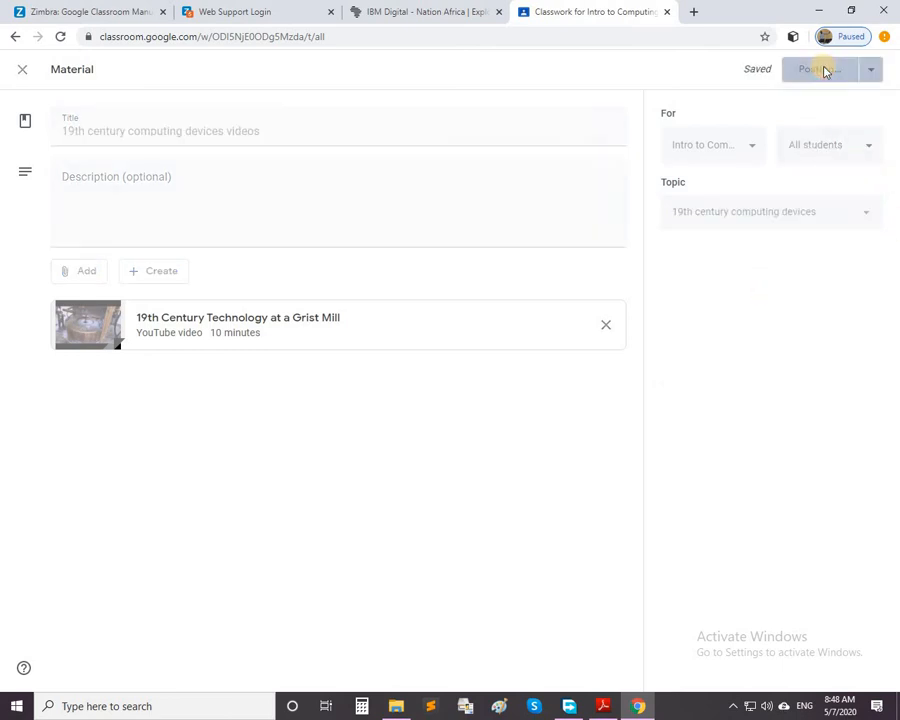